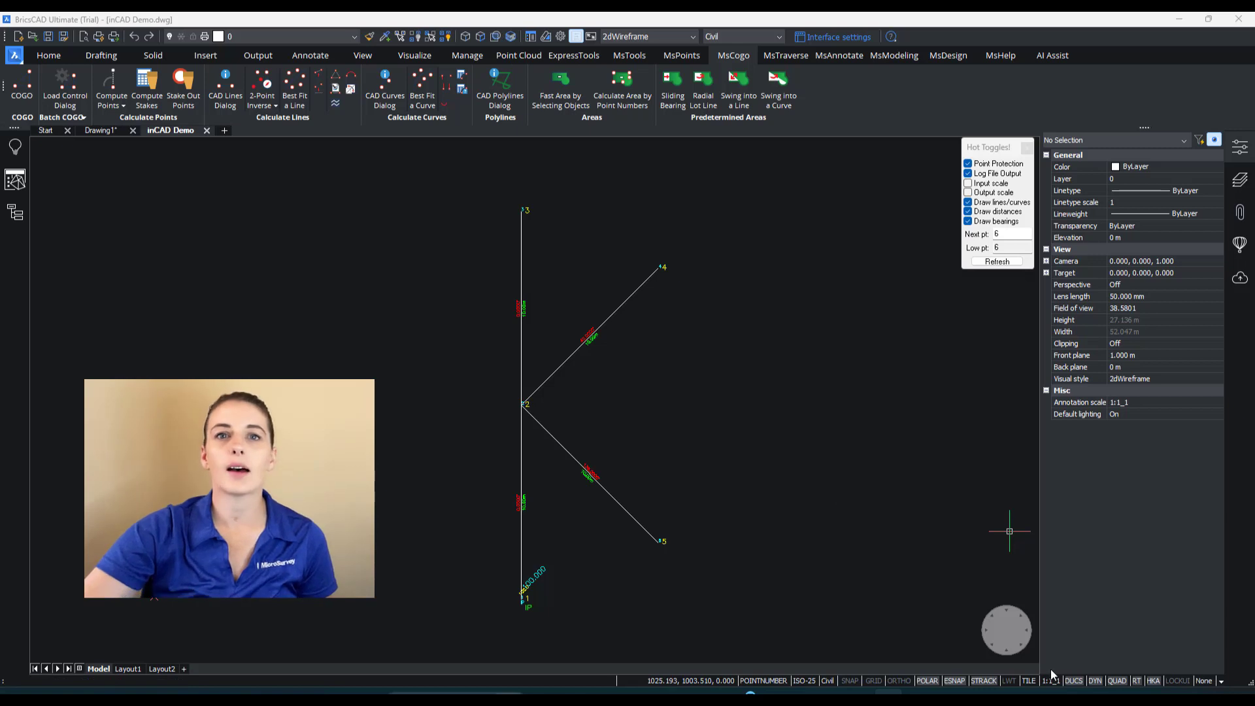
# Step: Turn the Quad menu off and back on, cancel the command, and review its Civil, Draw, Select and Insert groups
pyautogui.click(1117, 682)
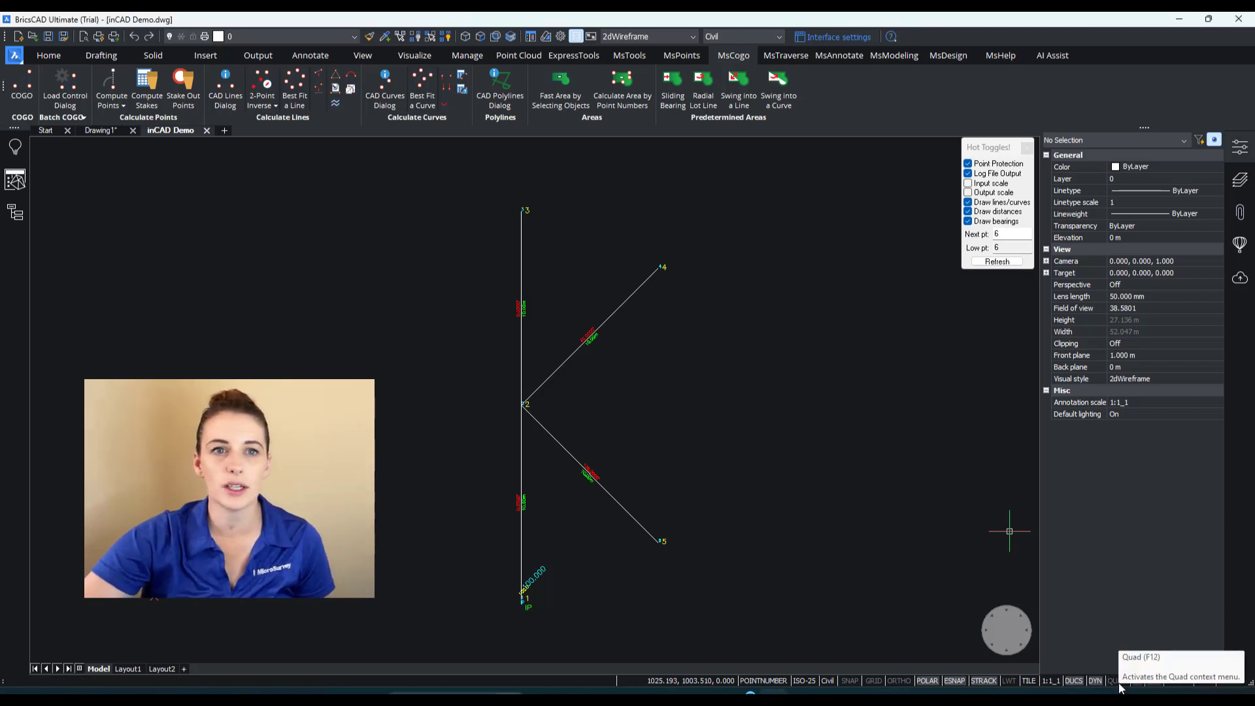
pyautogui.click(1117, 682)
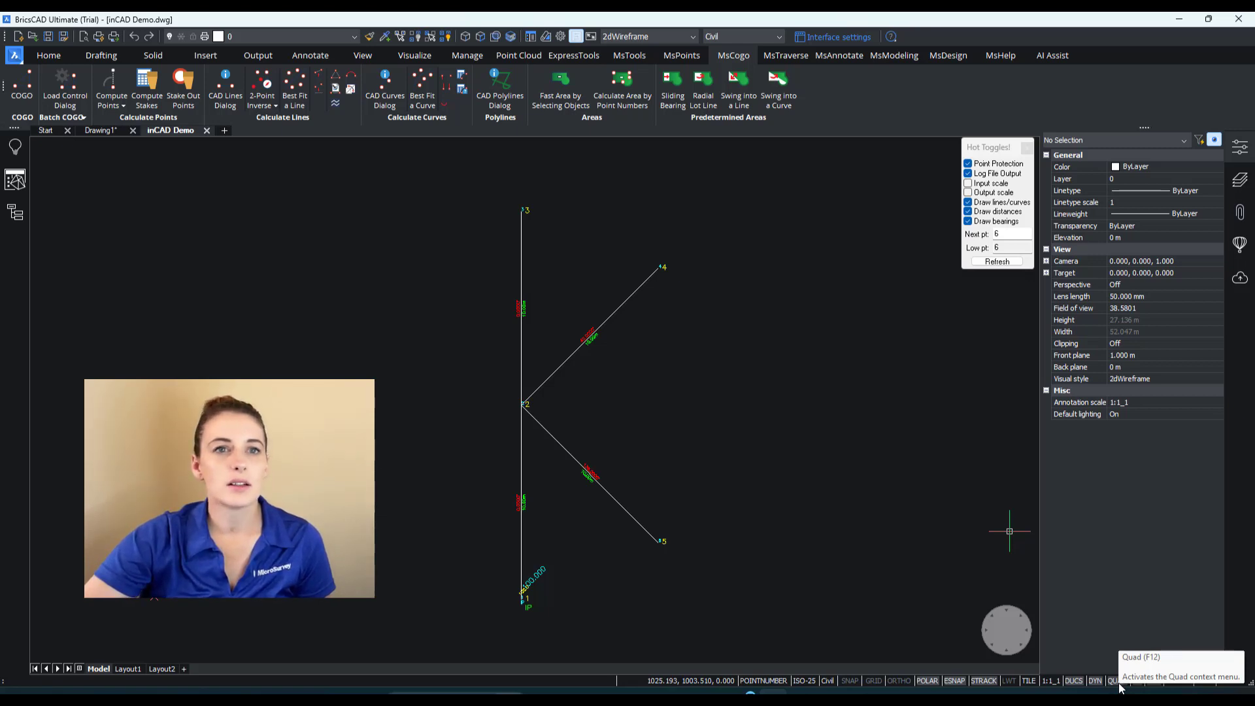
pyautogui.press('Escape')
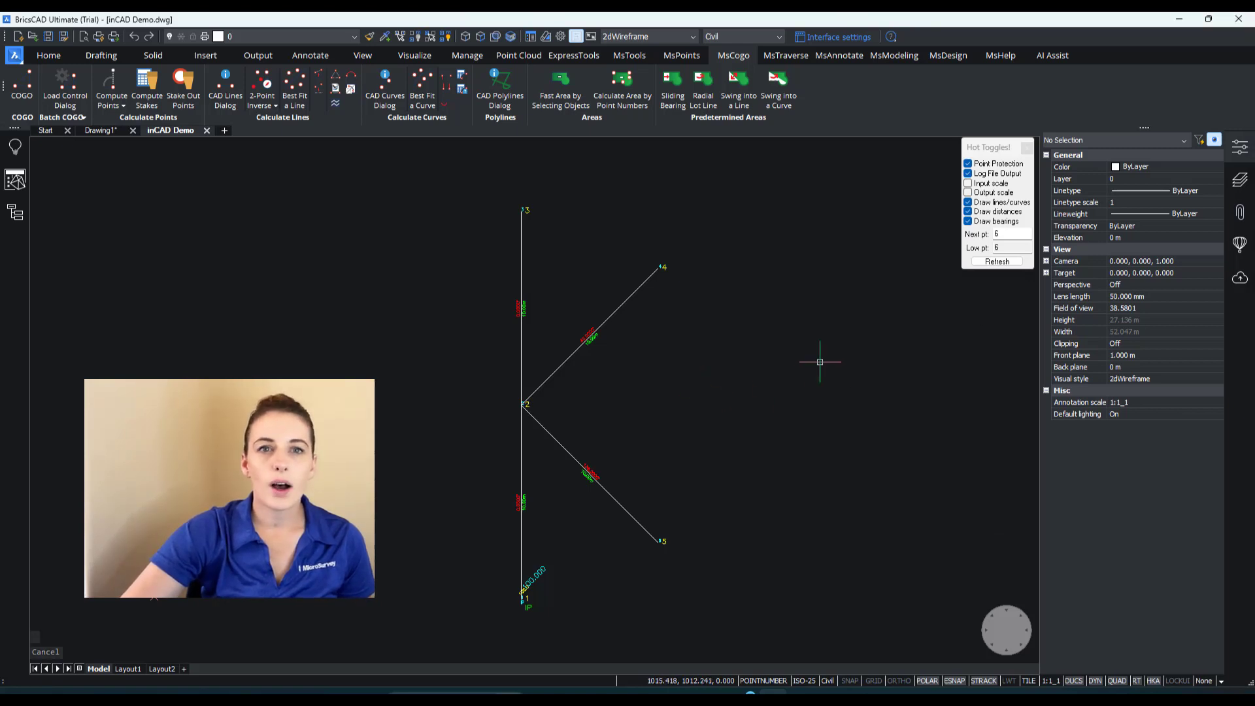
pyautogui.moveTo(820, 362)
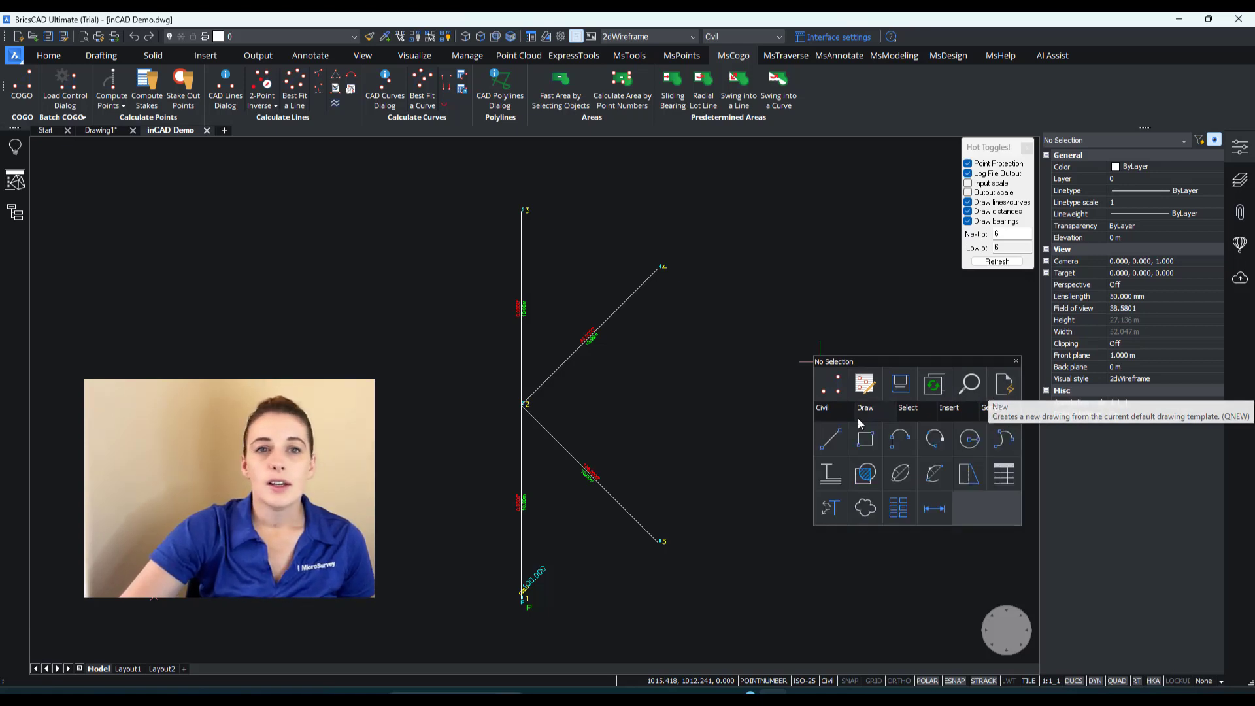
pyautogui.moveTo(832, 417)
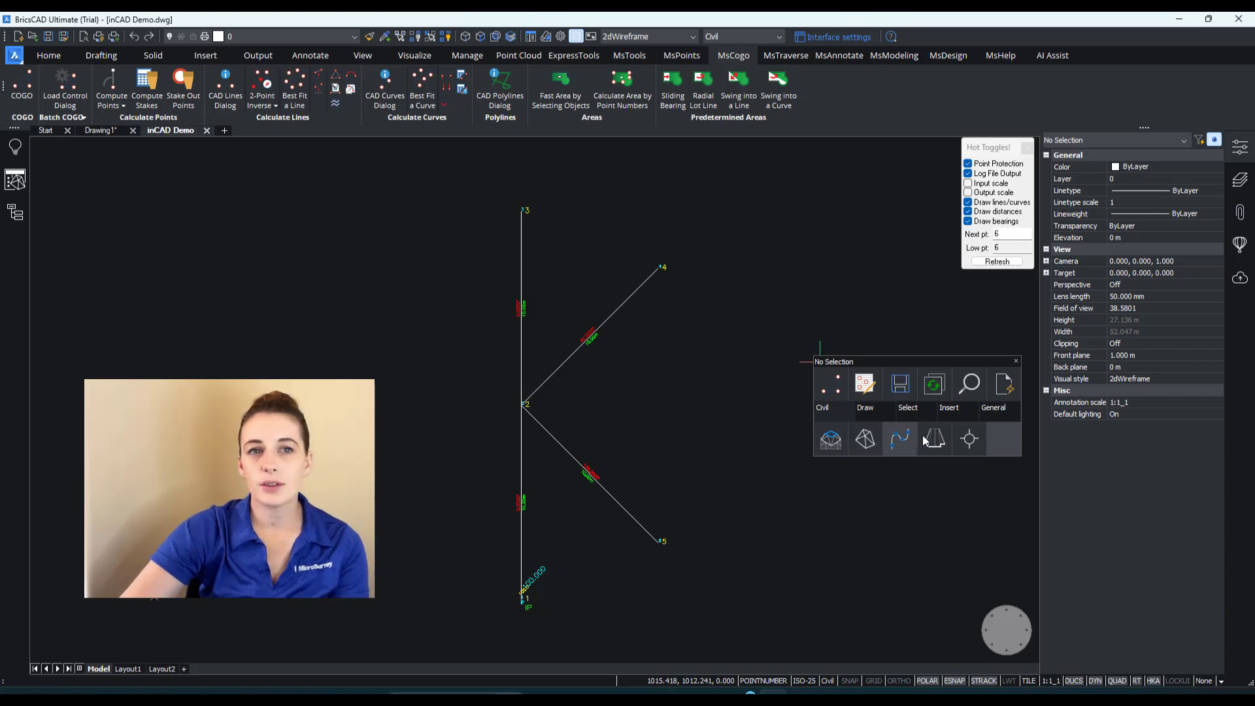
pyautogui.moveTo(876, 411)
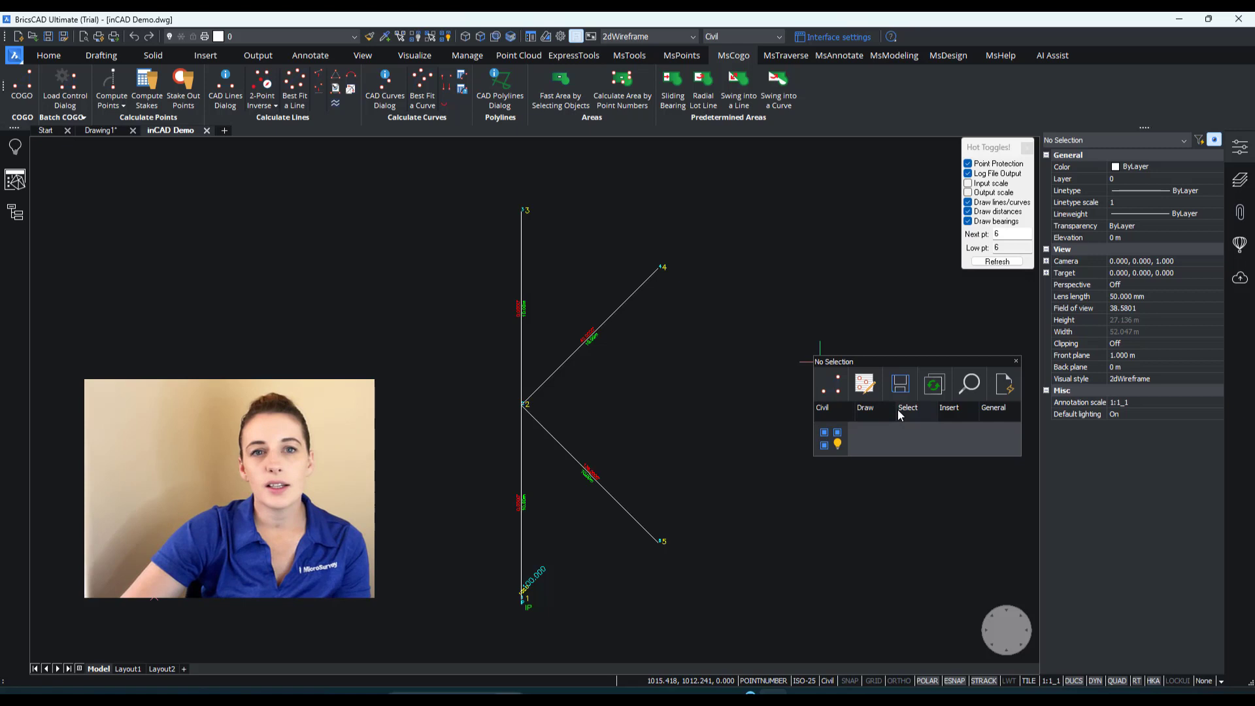
pyautogui.moveTo(961, 409)
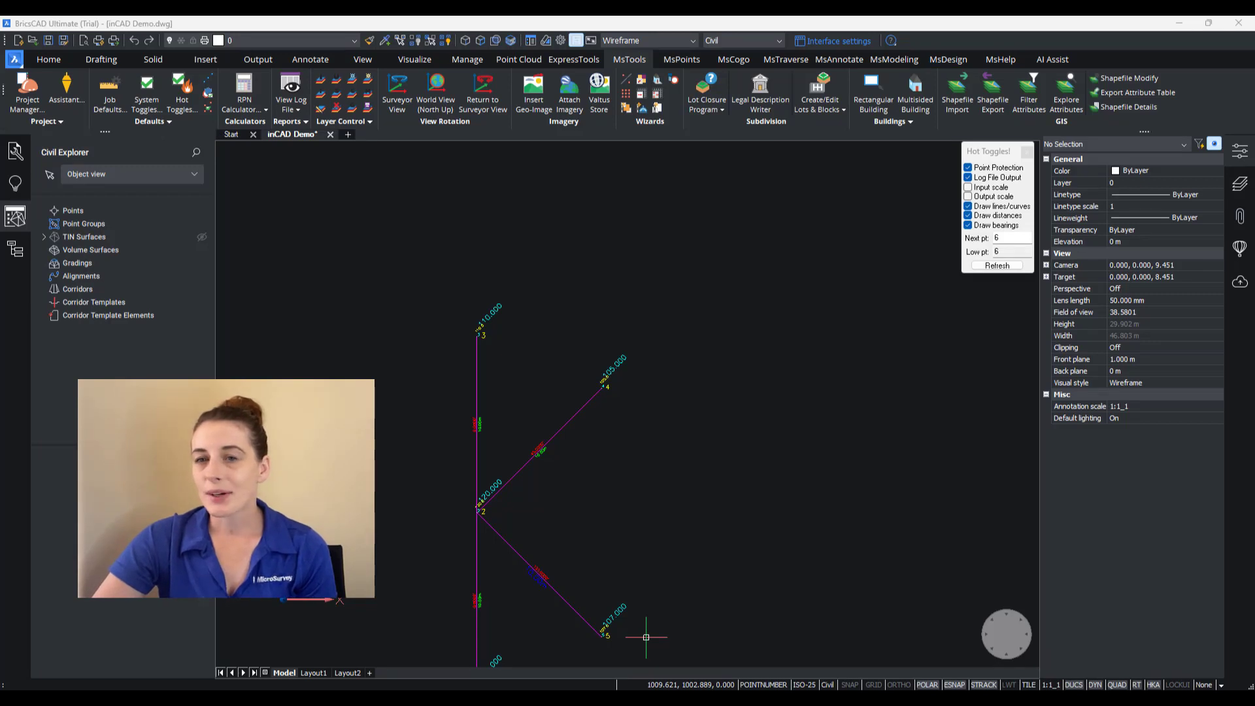
# Step: Centre the survey points and zoom in on point 4's 105.0 elevation label
pyautogui.moveTo(622, 432); pyautogui.dragTo(642, 359, button='middle')
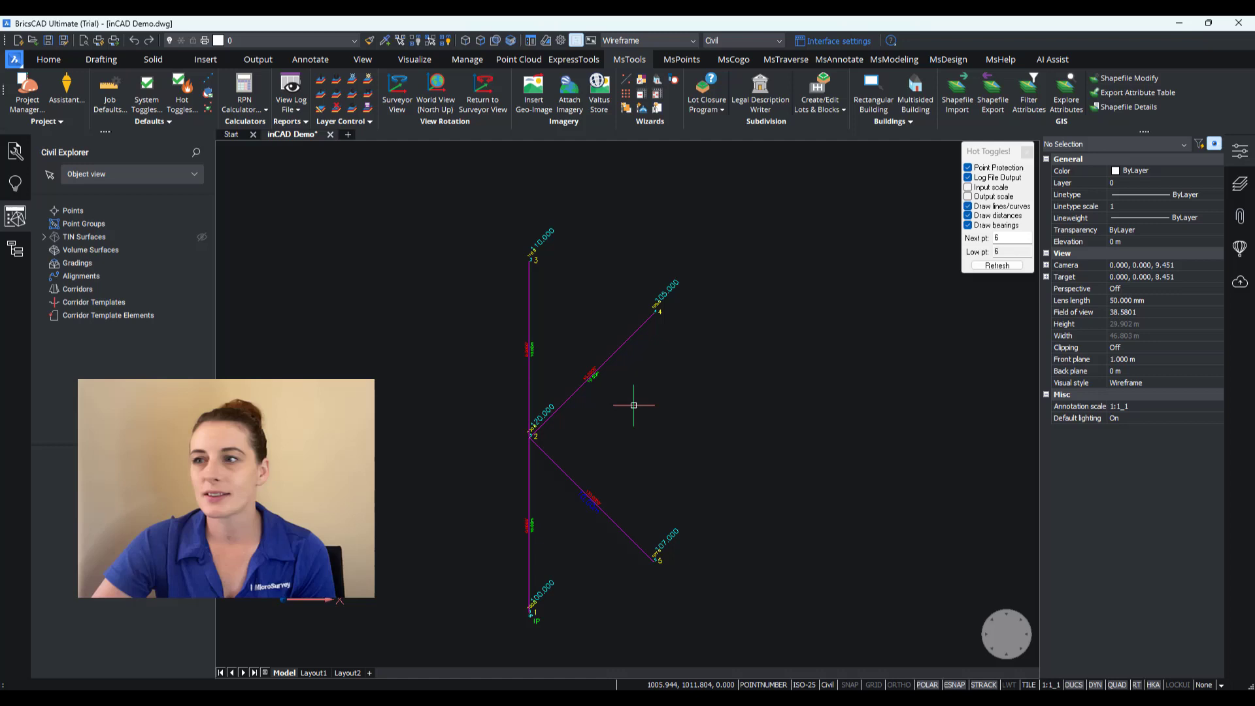
pyautogui.scroll(10, 662, 301)
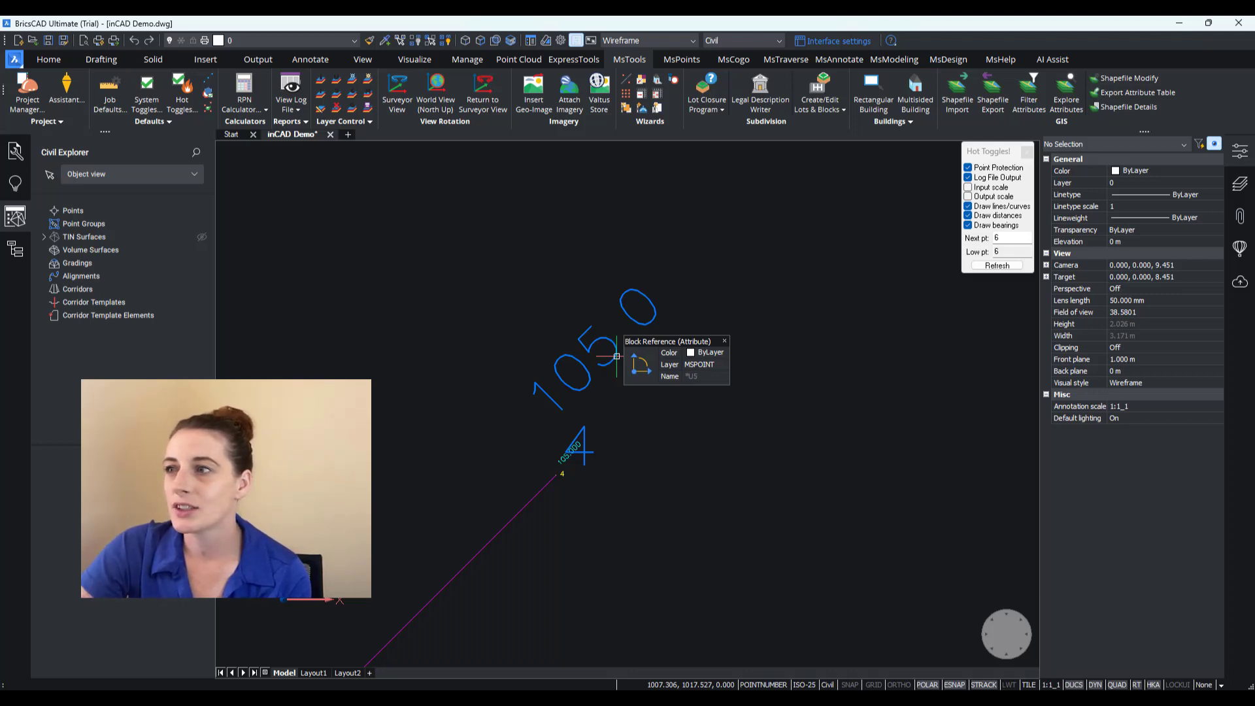
pyautogui.click(716, 352)
pyautogui.click(716, 354)
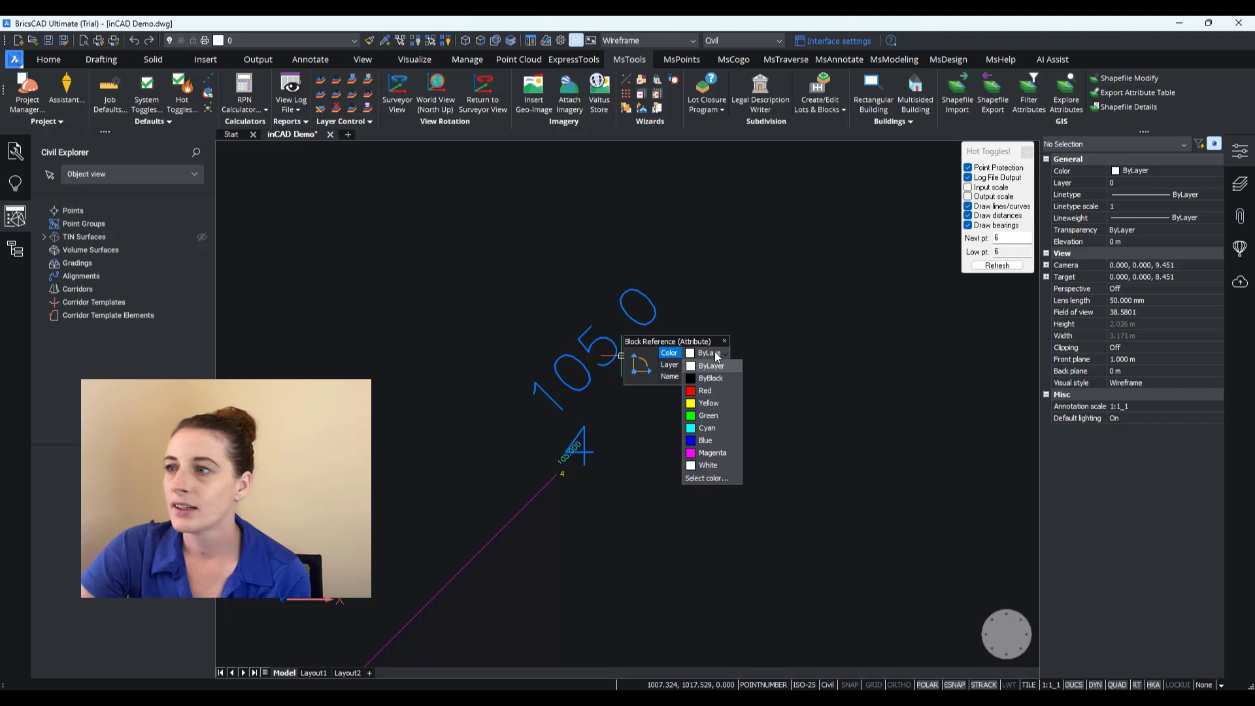
pyautogui.click(707, 365)
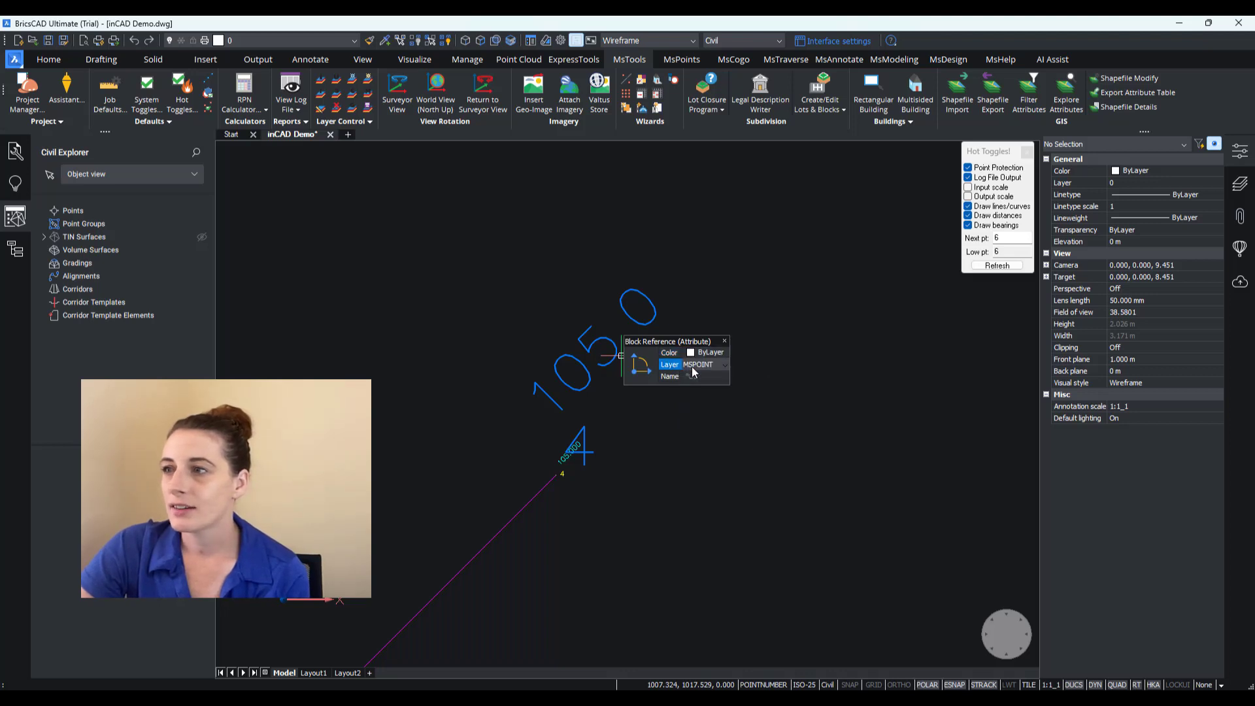
pyautogui.click(693, 368)
pyautogui.press('Escape')
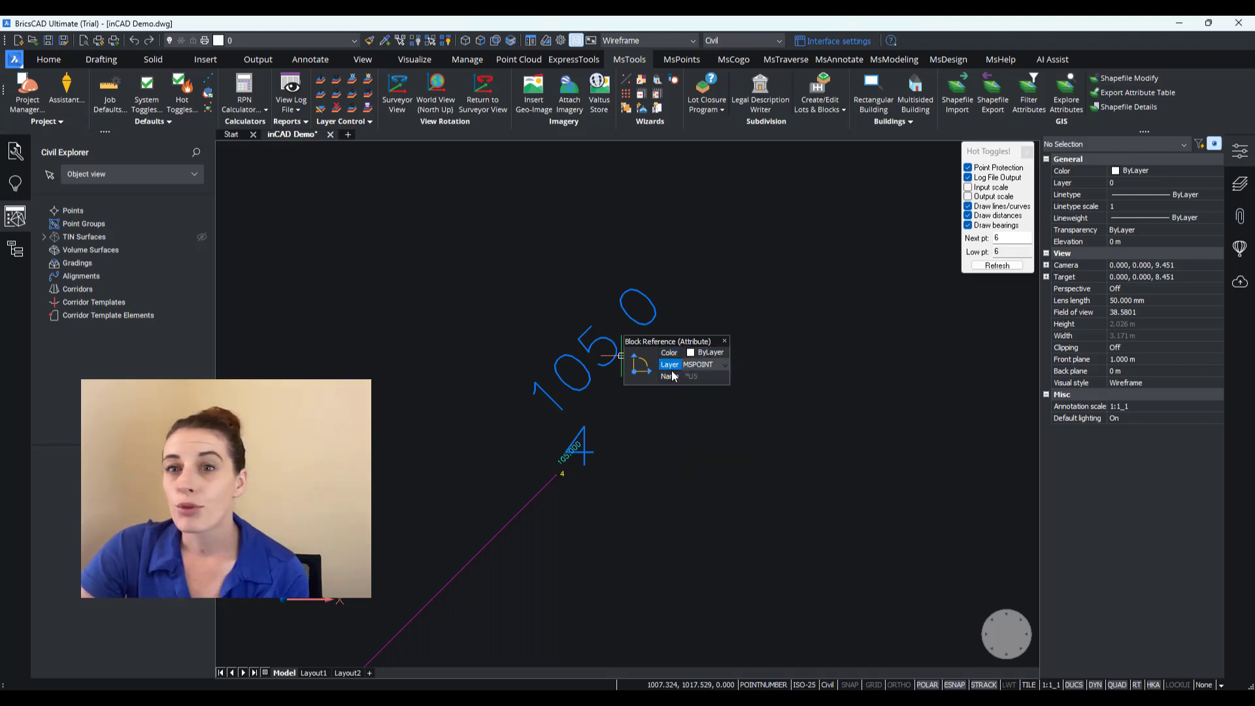
pyautogui.click(685, 376)
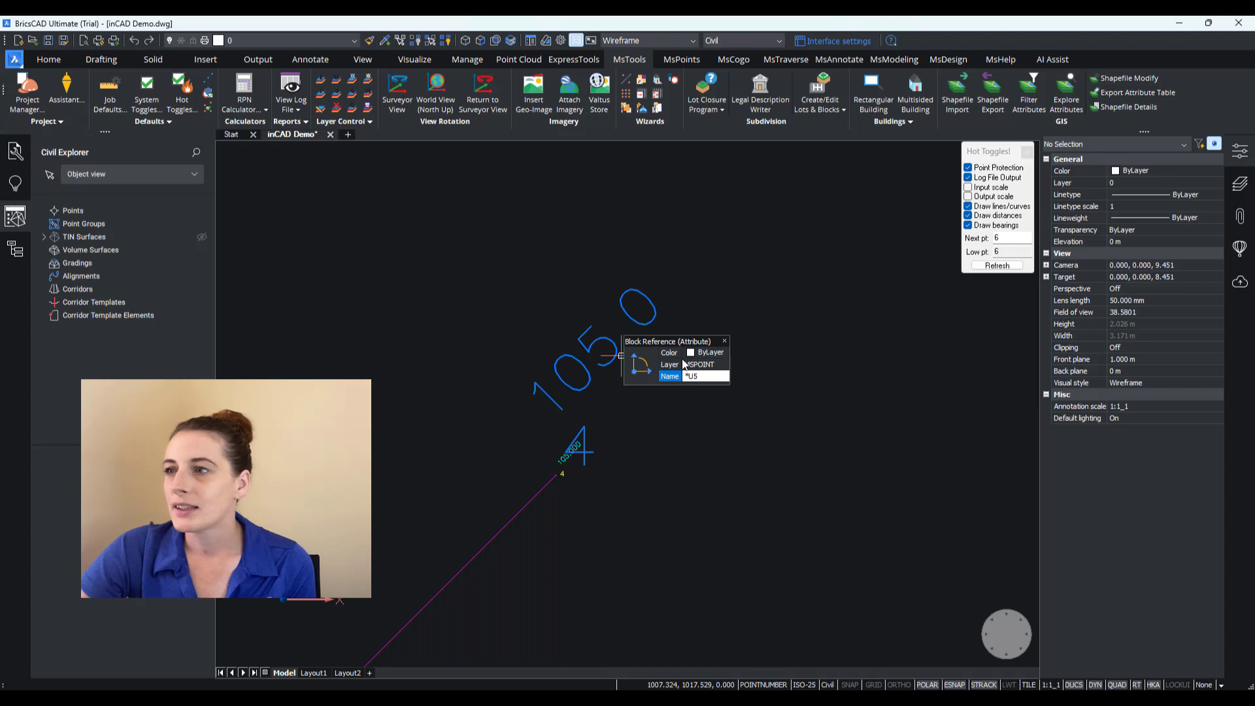
# Step: Expand the Quad on the 105.0 label to show its Modify, General and Smart Points tools
pyautogui.moveTo(647, 364)
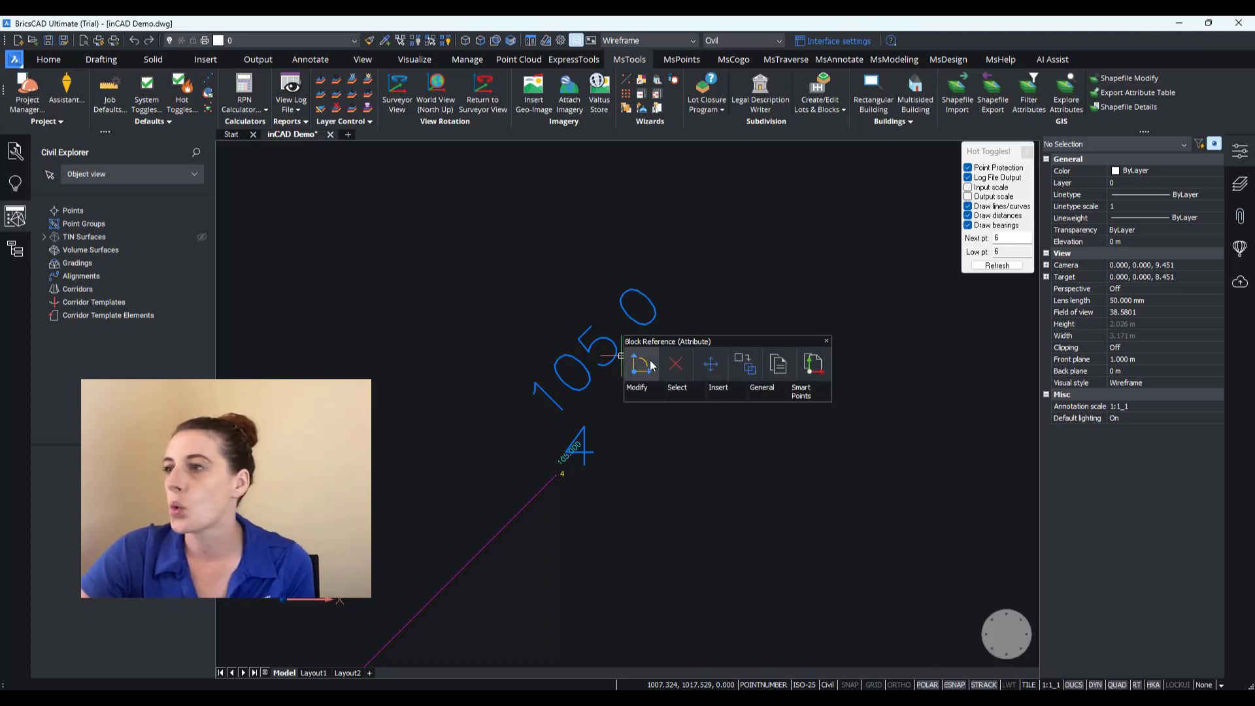
pyautogui.moveTo(639, 391)
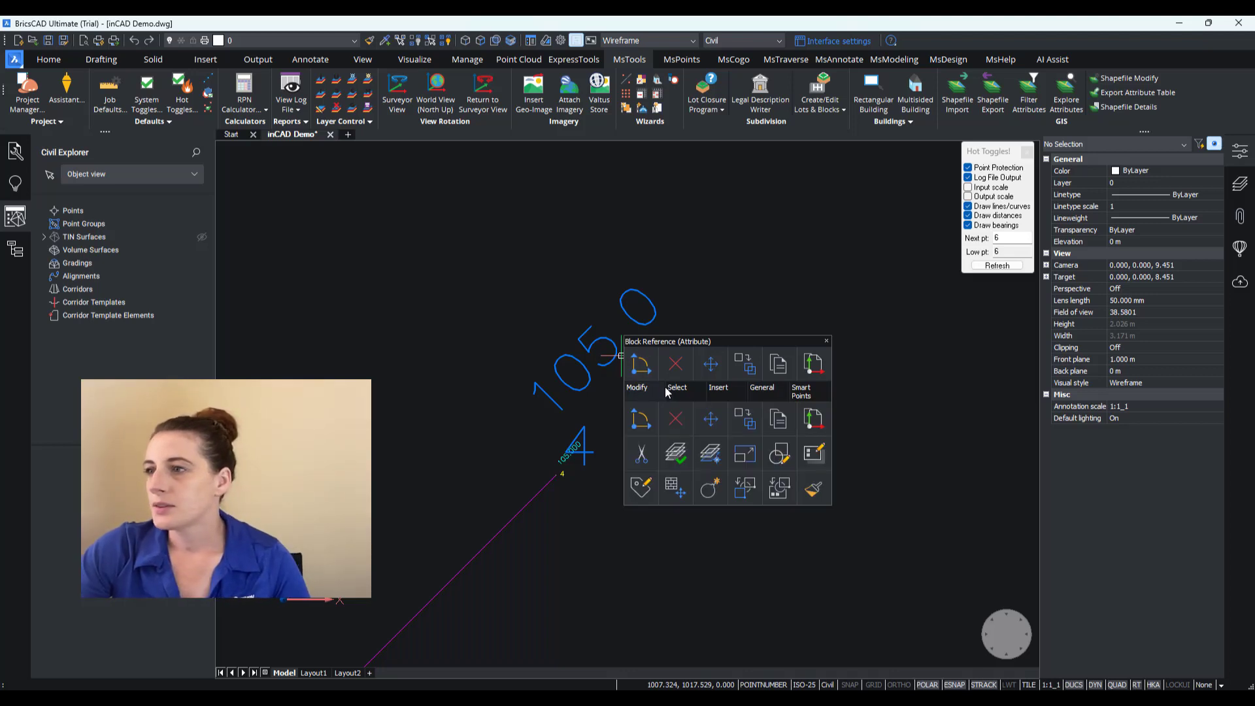
pyautogui.moveTo(760, 393)
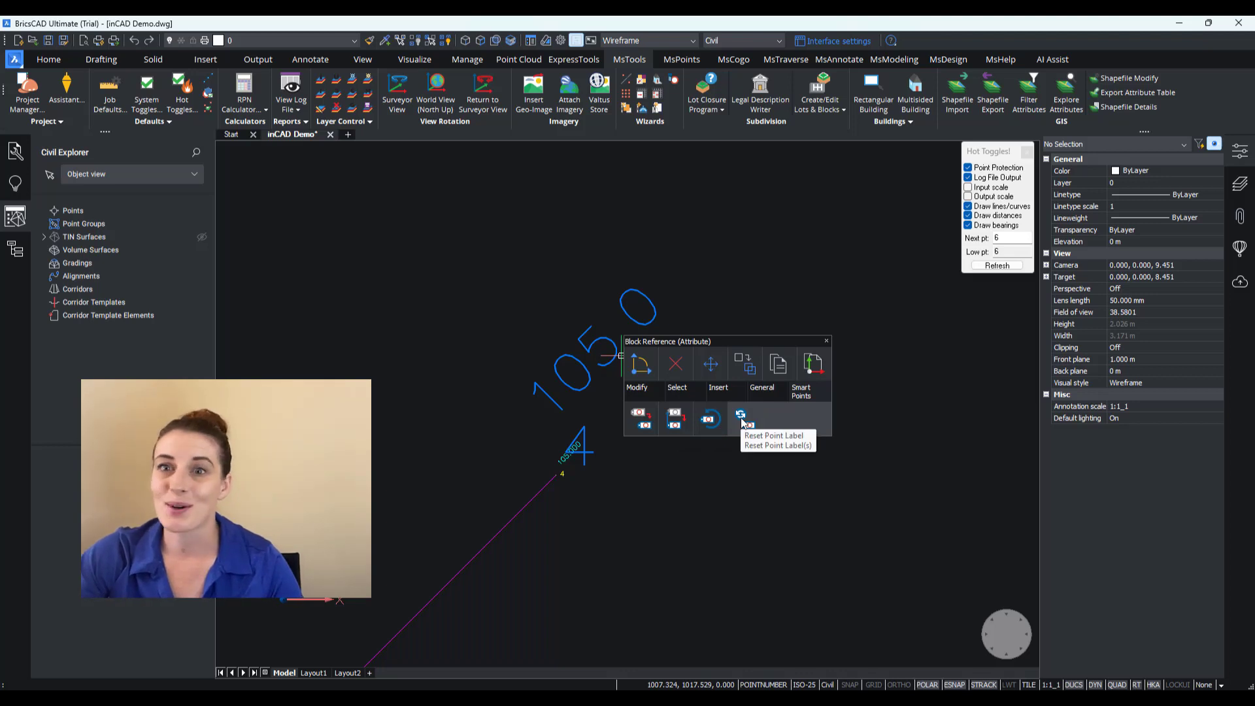
# Step: Move point 4's 105.0 label up and left of the point with a leader arrow
pyautogui.click(676, 422)
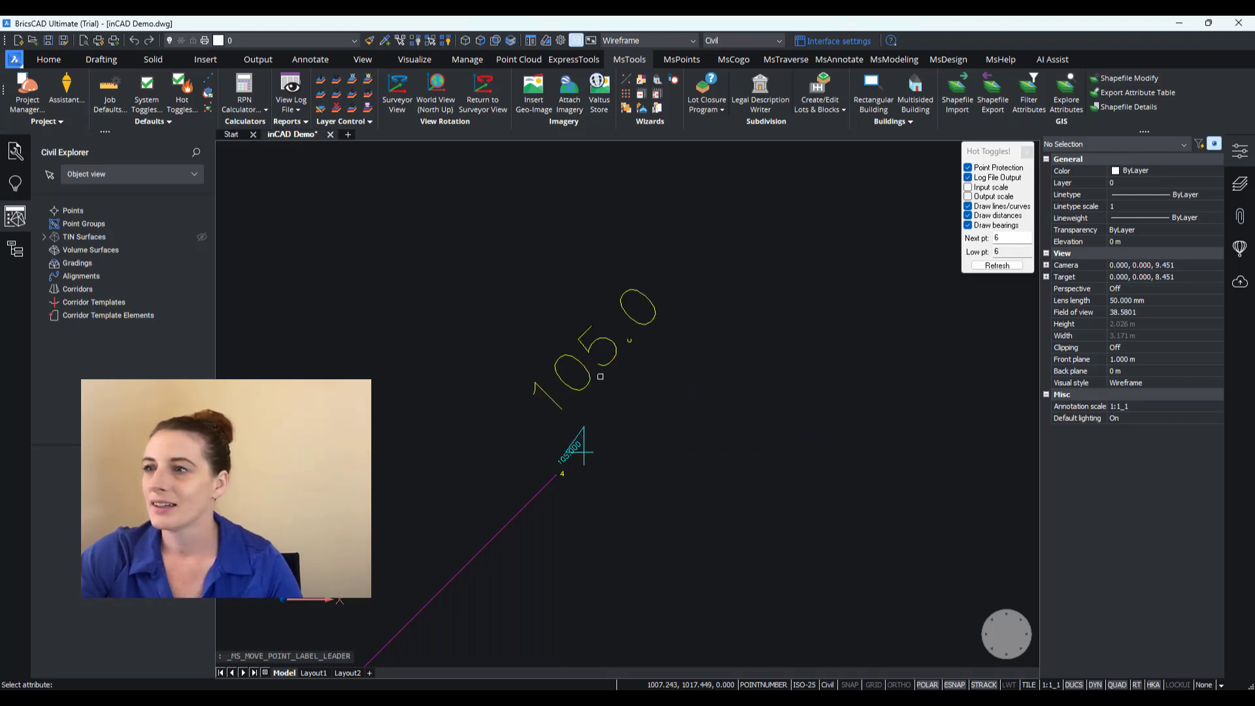
pyautogui.click(586, 334)
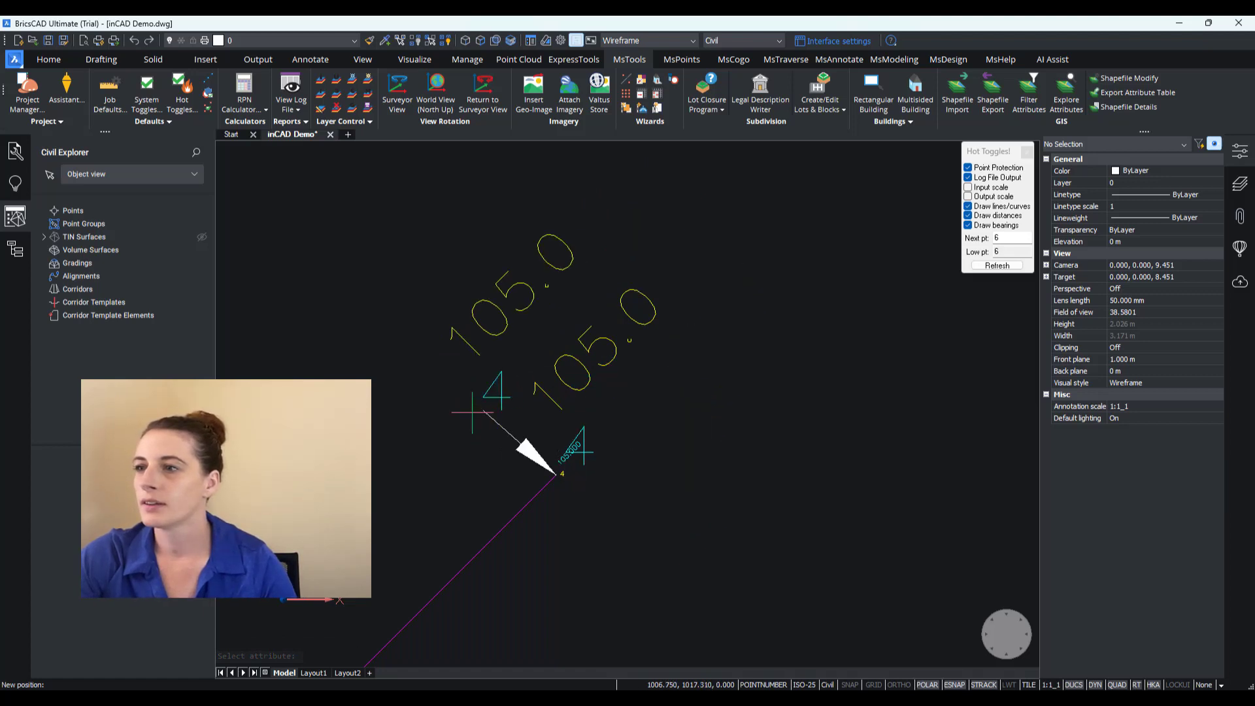
pyautogui.click(489, 404)
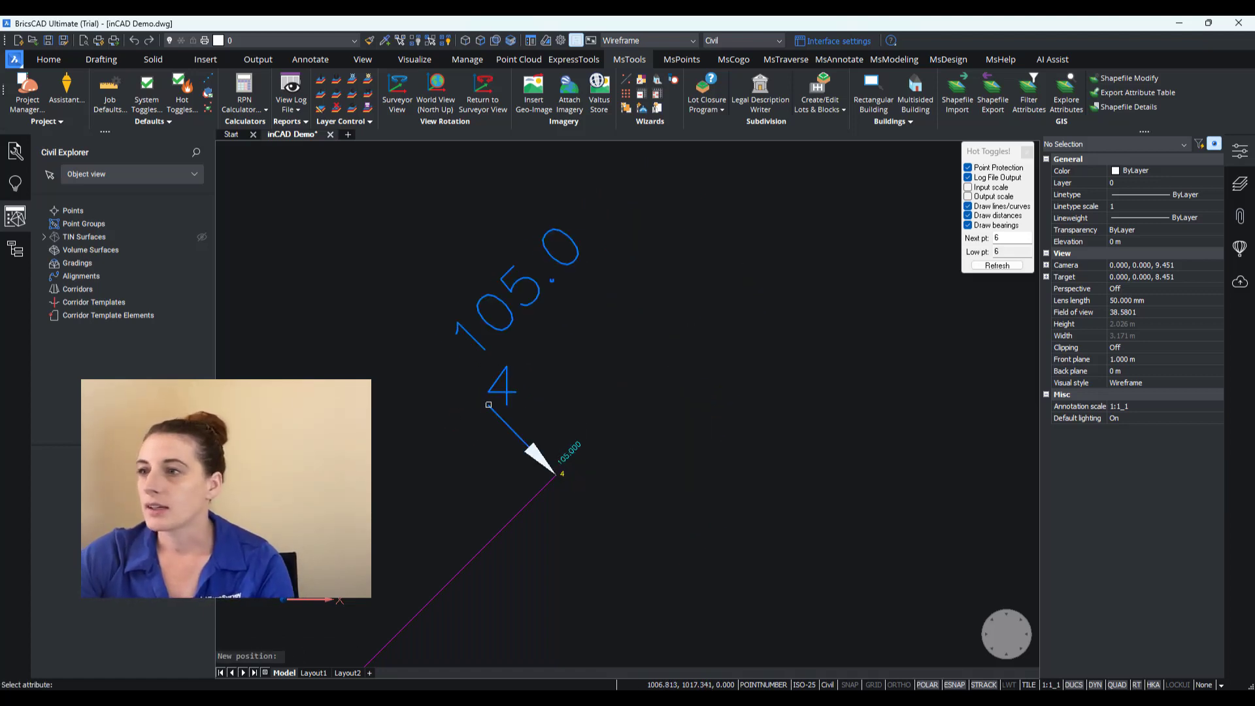
pyautogui.moveTo(553, 381); pyautogui.dragTo(589, 482, button='middle')
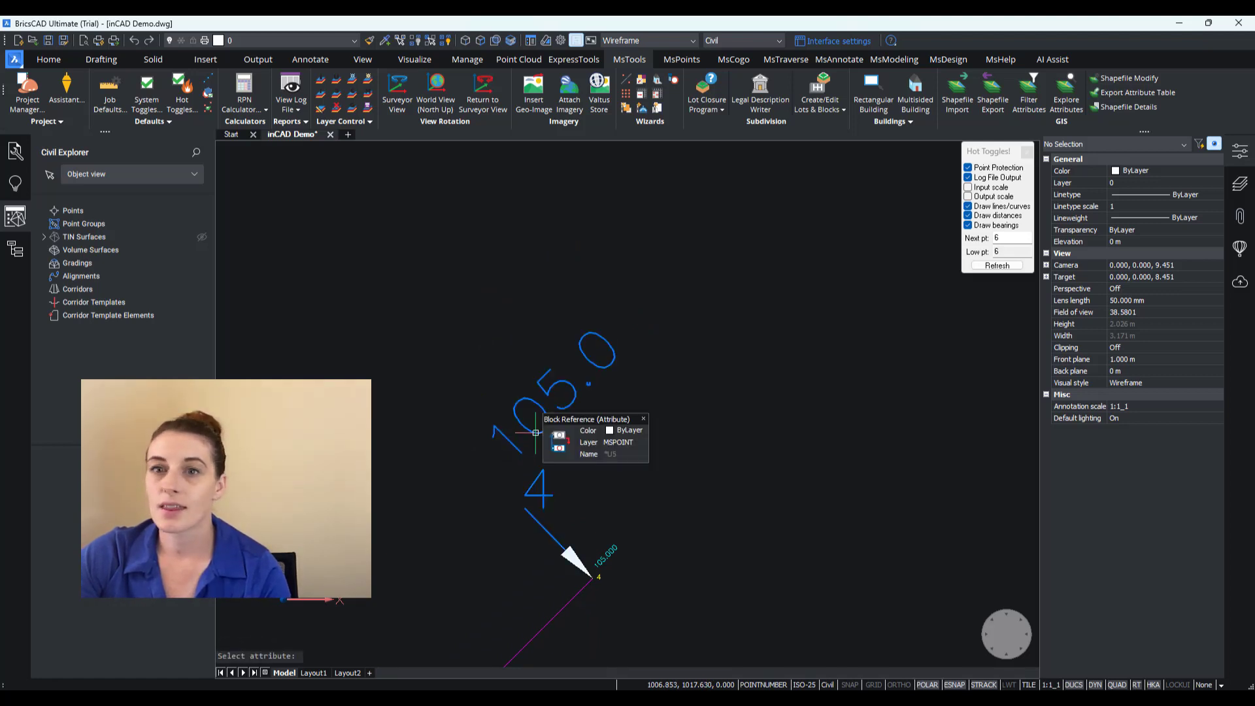
# Step: Rotate the 105.0 label to near-horizontal and turn point 4's number label to a new angle
pyautogui.moveTo(558, 441)
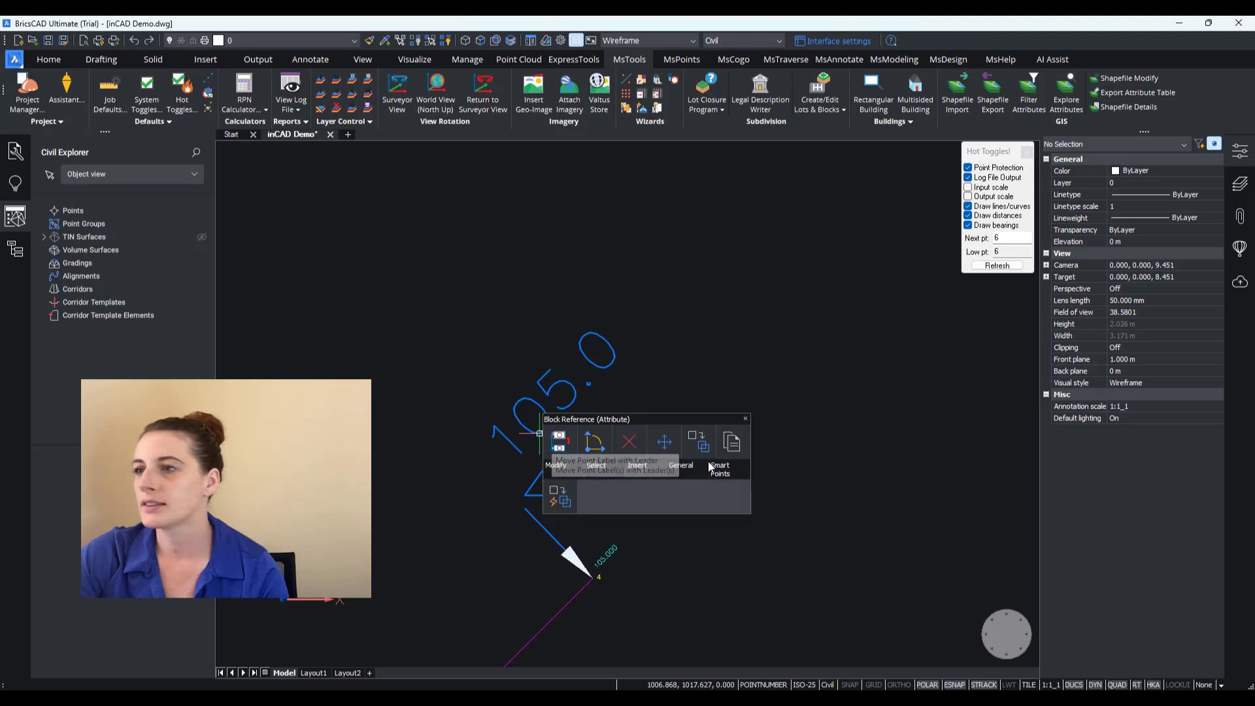
pyautogui.moveTo(720, 469)
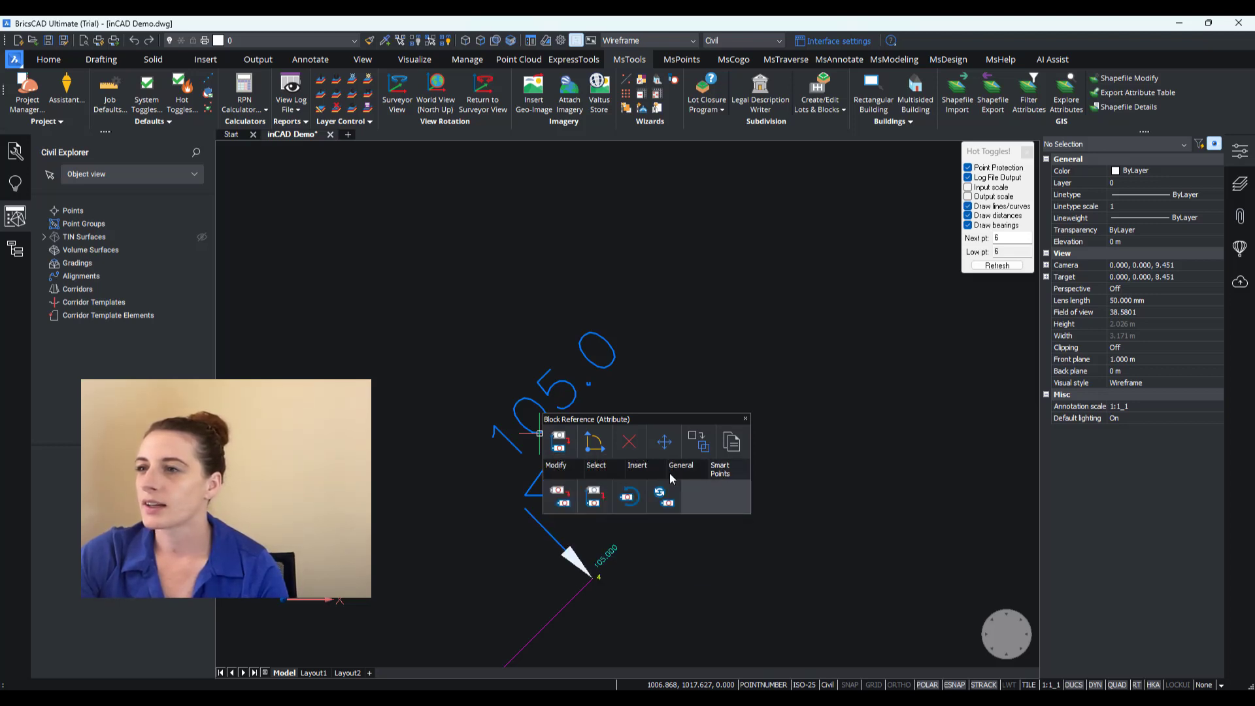
pyautogui.click(629, 497)
pyautogui.click(559, 409)
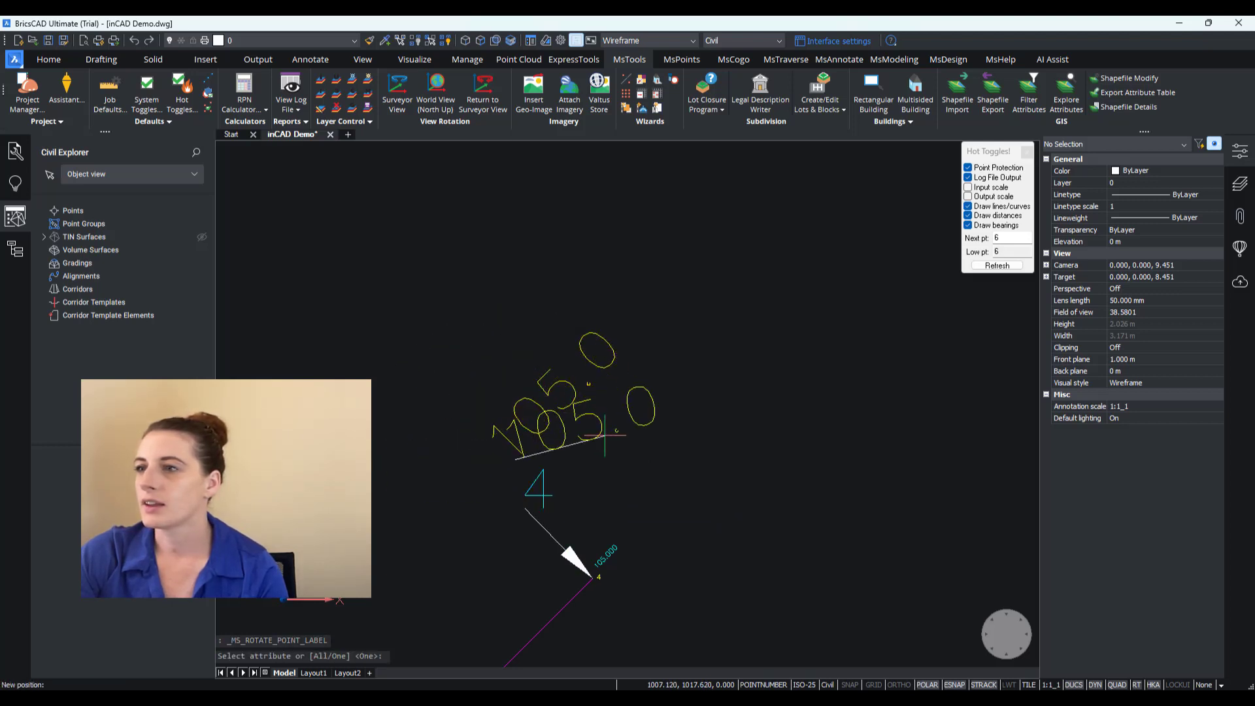
pyautogui.click(546, 483)
pyautogui.click(547, 483)
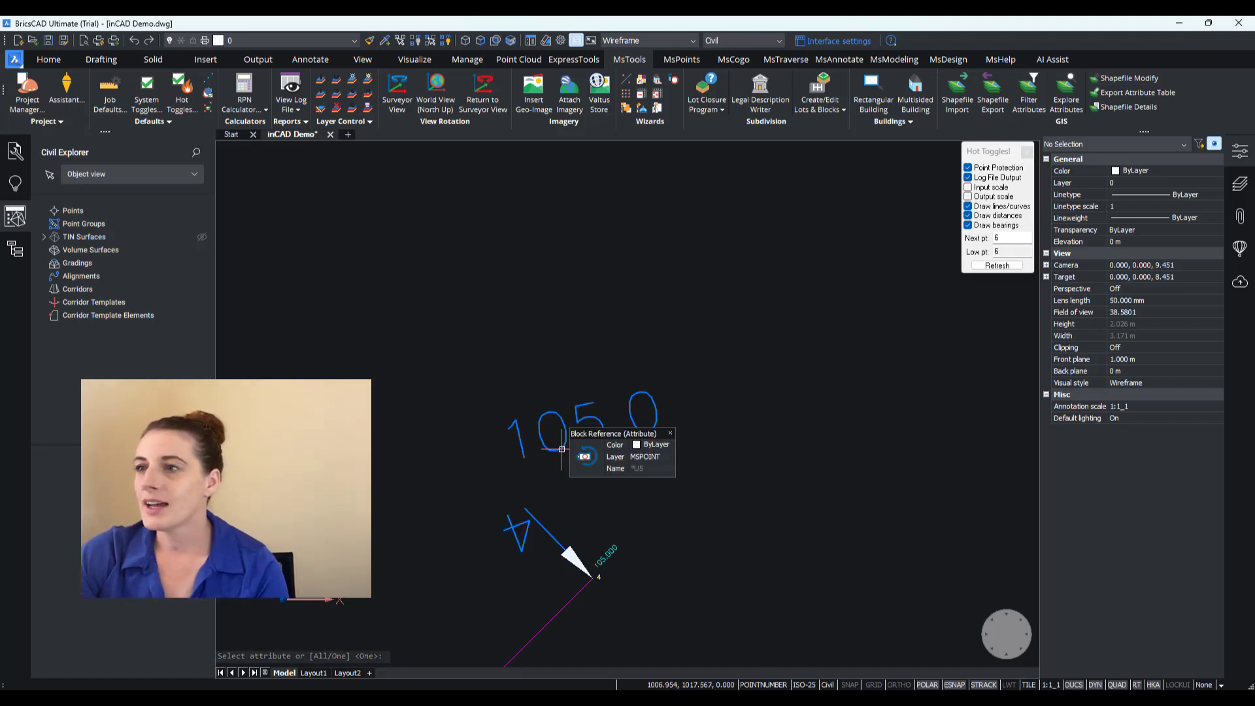
# Step: Reset point 4's 105.0 label to its default position and angle, removing the leader
pyautogui.moveTo(585, 461)
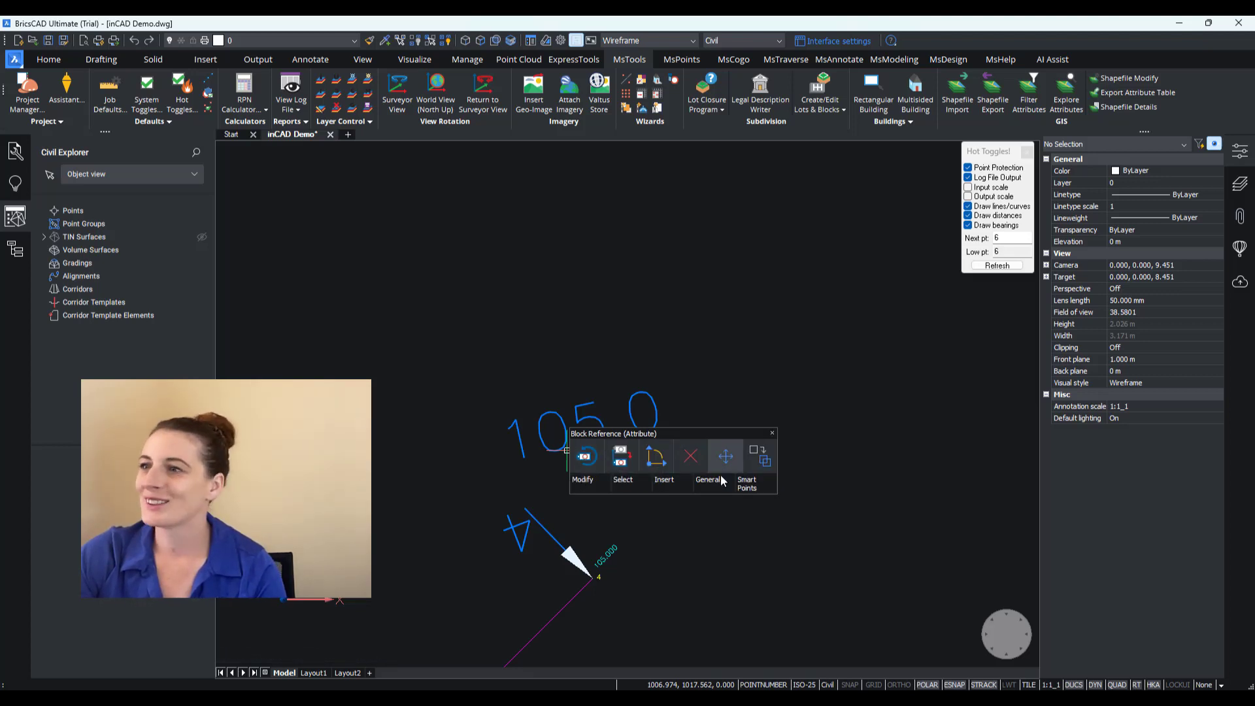
pyautogui.moveTo(750, 487)
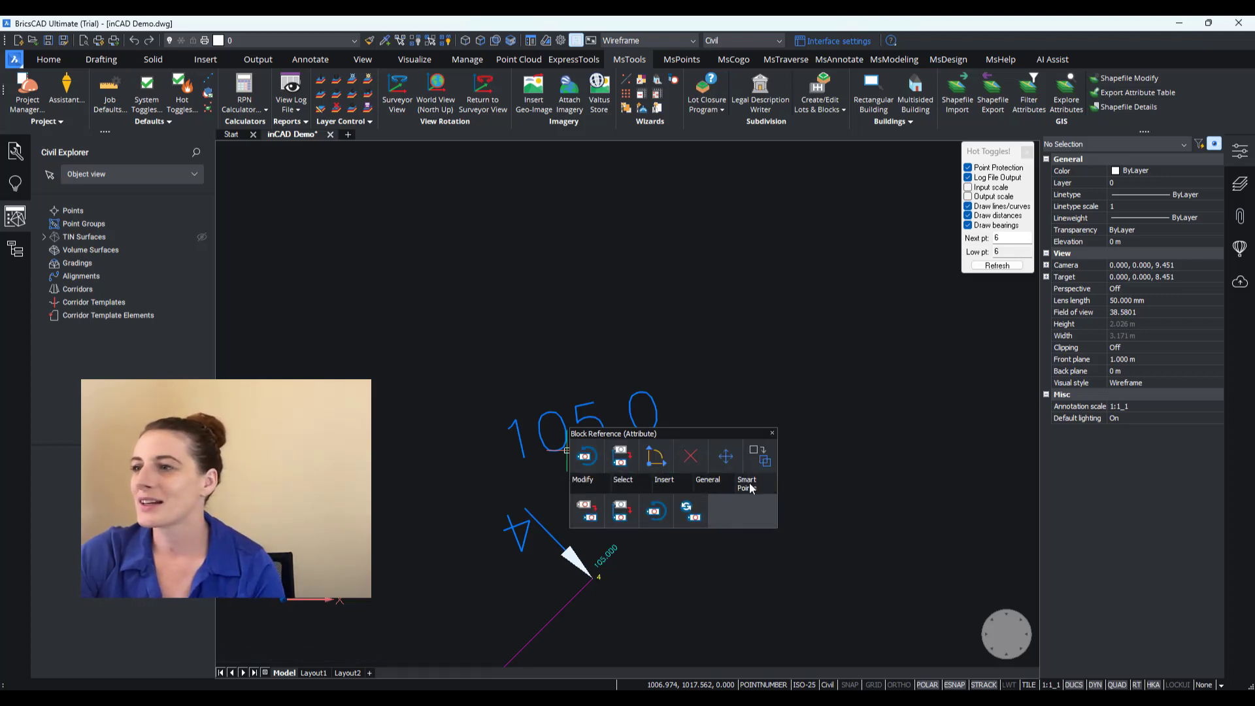
pyautogui.click(688, 512)
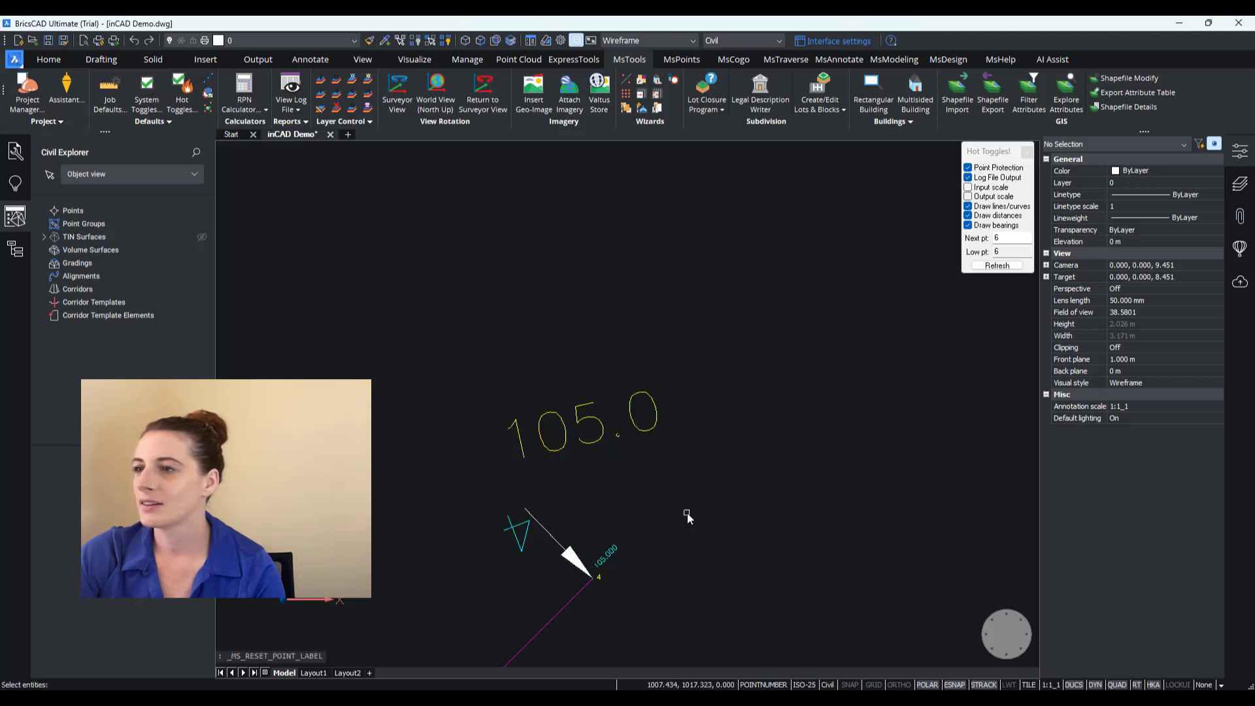
pyautogui.click(598, 436)
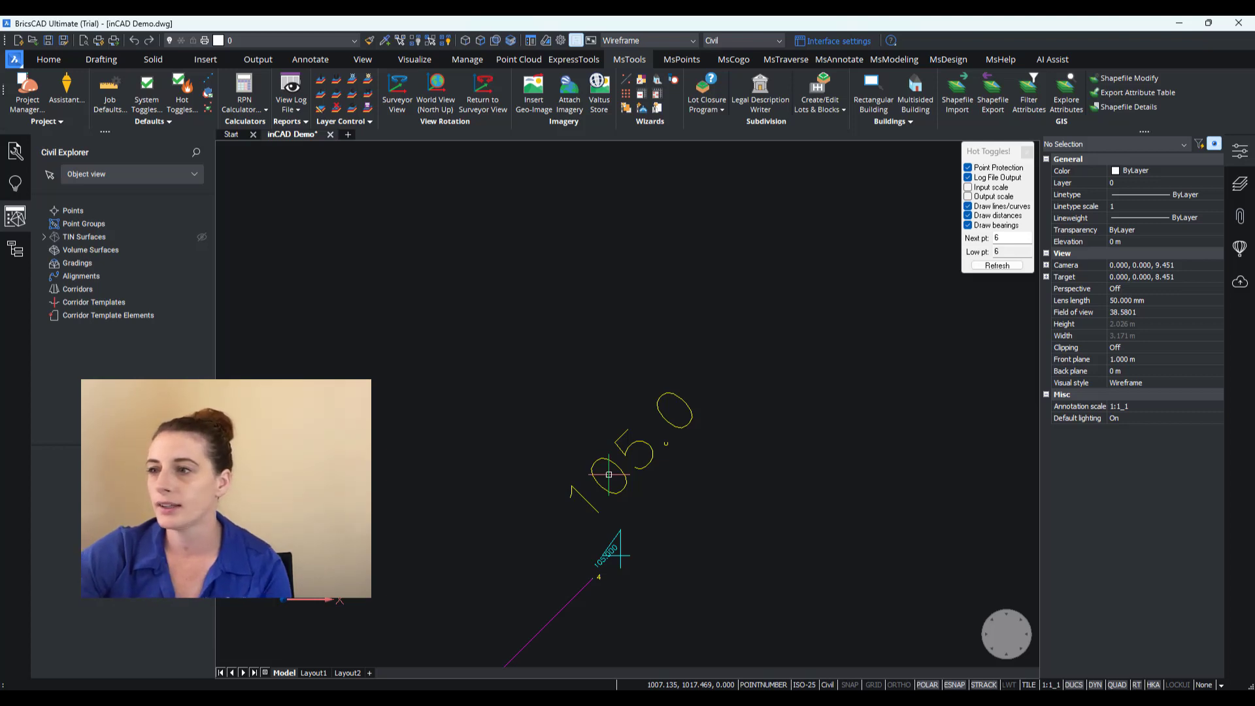
# Step: Zoom out, pan so point 4 sits upper right, then zoom in on the 45.0000° bearing label
pyautogui.scroll(-5, 672, 442)
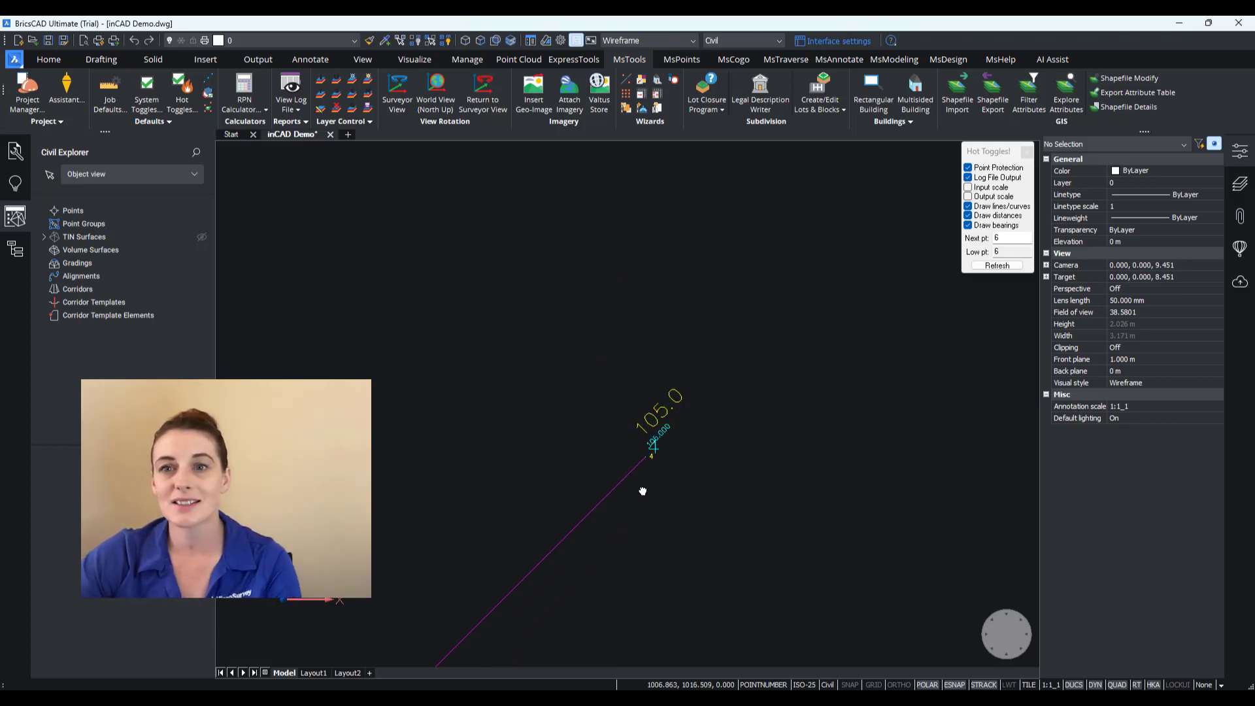
pyautogui.moveTo(626, 532); pyautogui.dragTo(755, 319, button='middle')
pyautogui.scroll(-5, 734, 412)
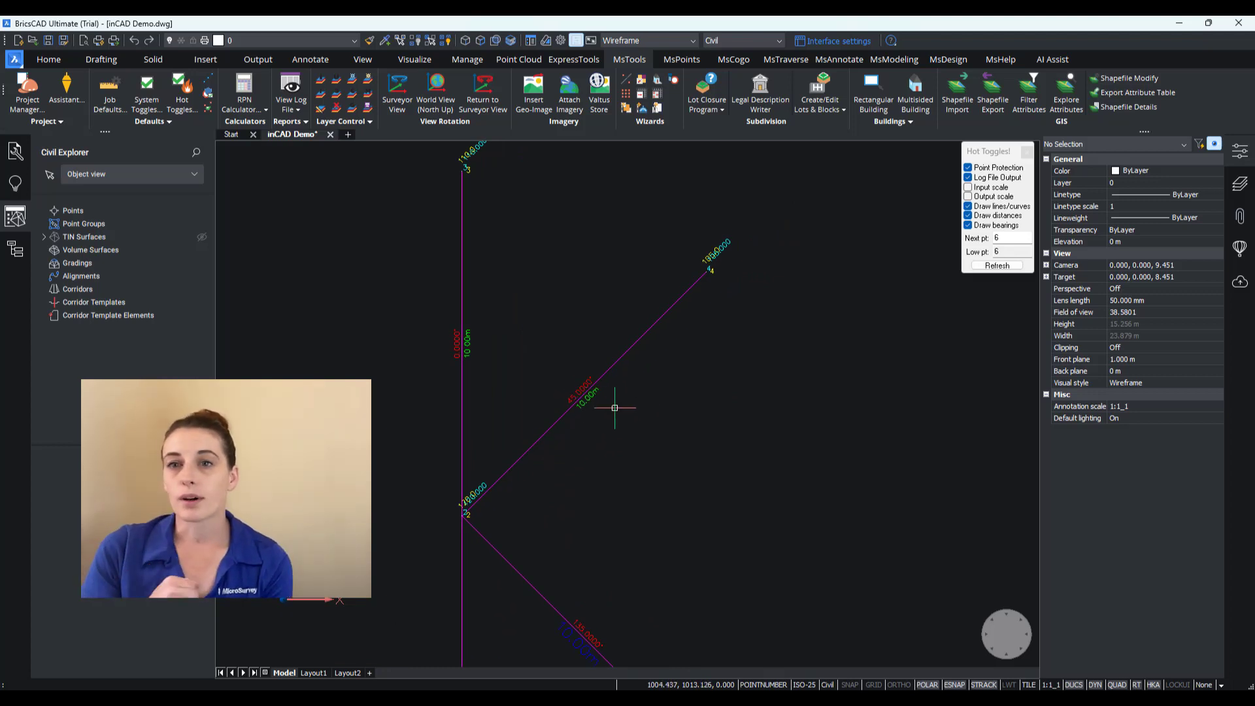
pyautogui.scroll(2, 633, 375)
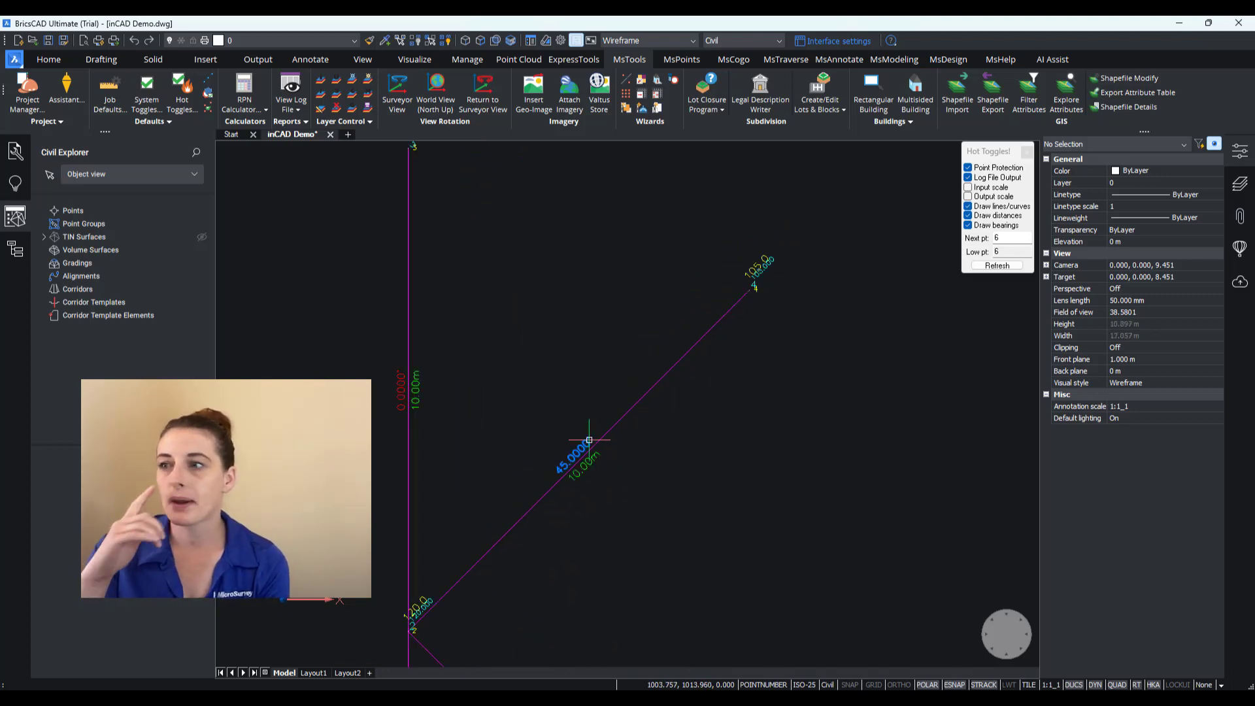
pyautogui.scroll(2, 549, 442)
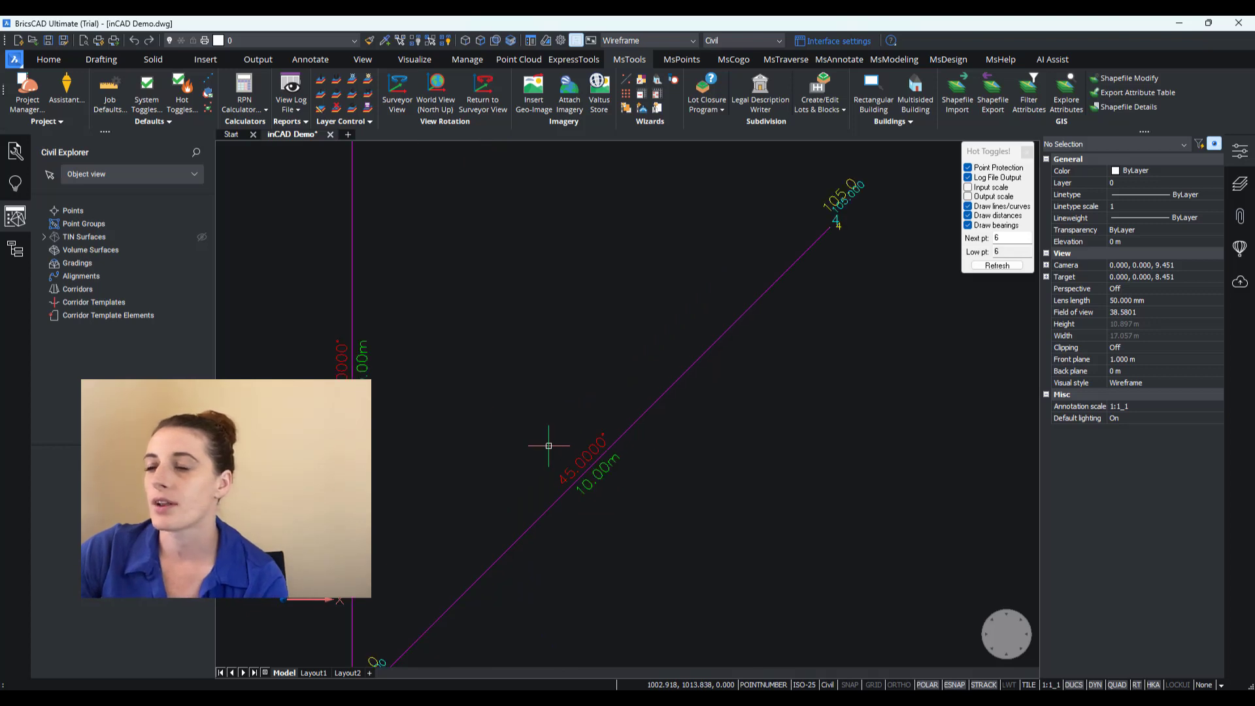
# Step: Colour the 45.0000° bearing label yellow
pyautogui.moveTo(595, 451)
pyautogui.click(693, 464)
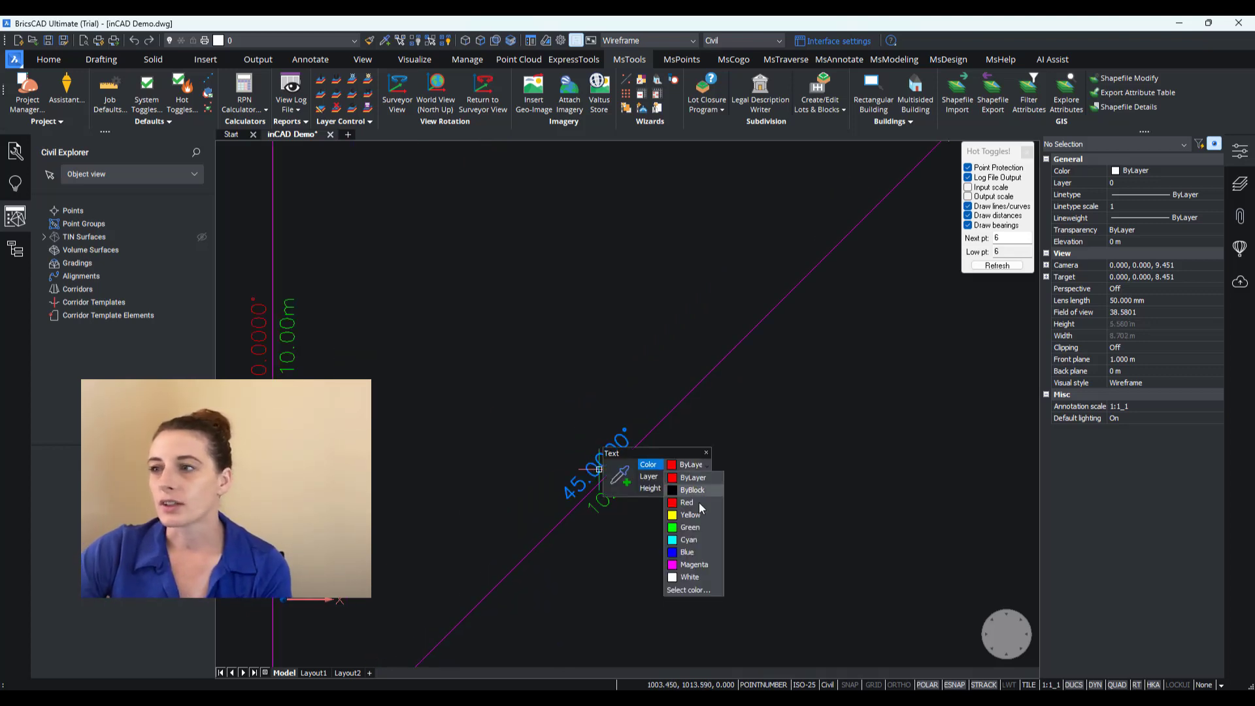
pyautogui.click(689, 513)
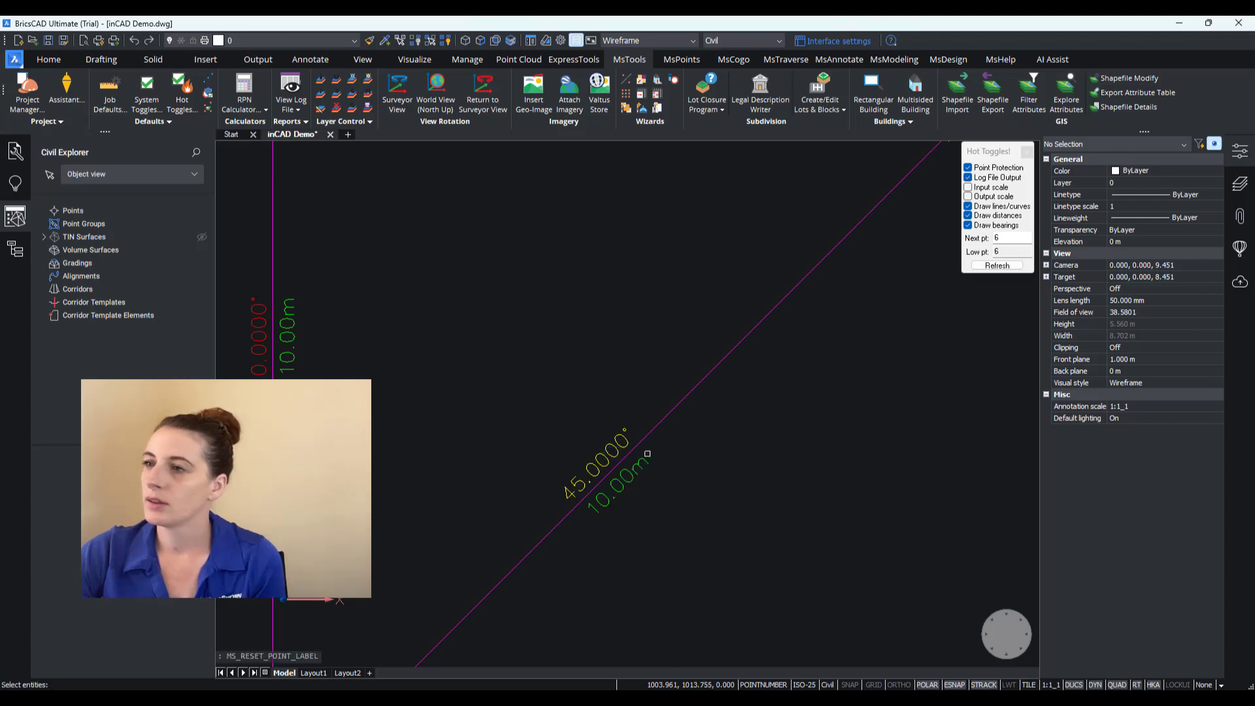
# Step: Rerun MS_RESET_POINT_LABEL, then increase the 10.00m distance label's text height
pyautogui.write('MS_RESET_POINT_LABEL')
pyautogui.press('Return')
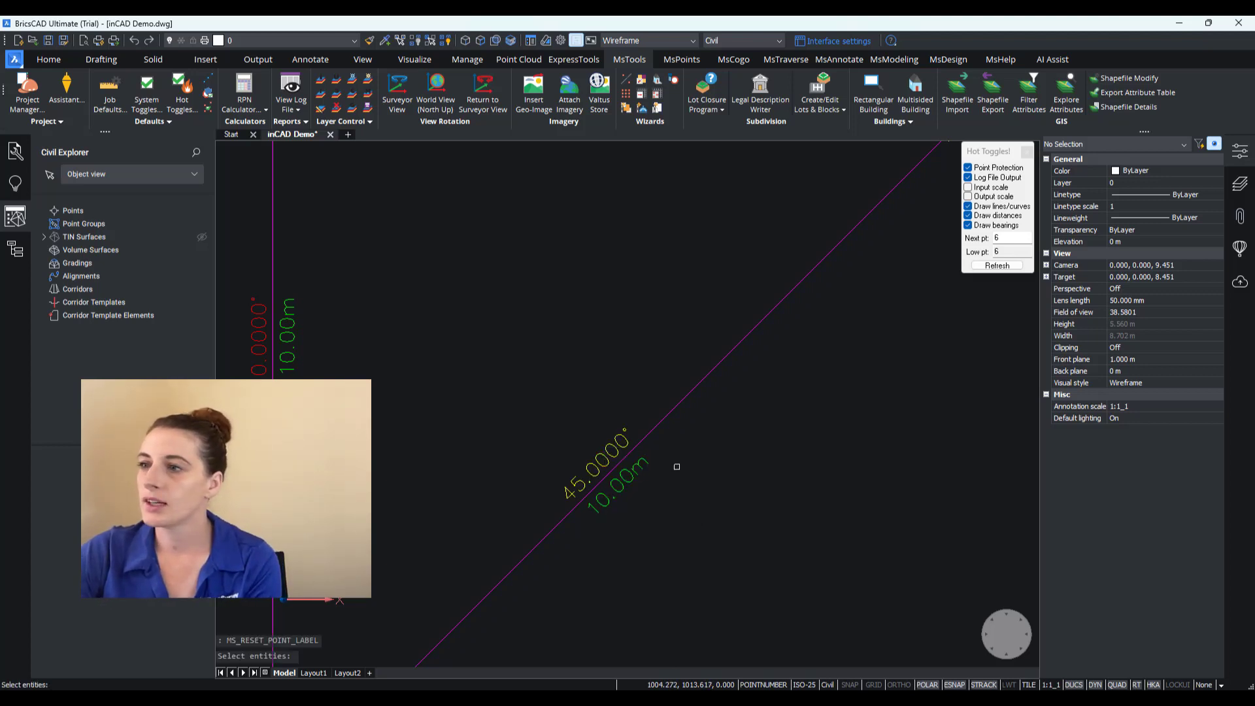
pyautogui.click(636, 471)
pyautogui.click(722, 491)
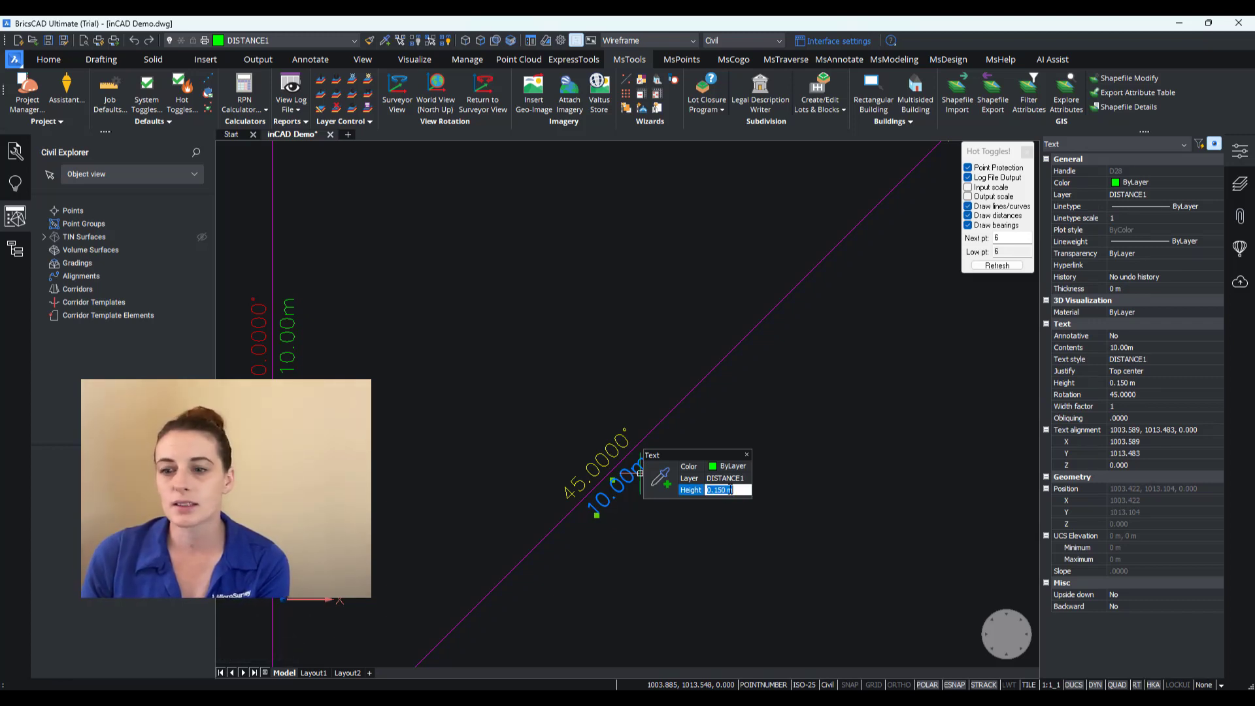
pyautogui.press('Escape')
pyautogui.scroll(3, 637, 500)
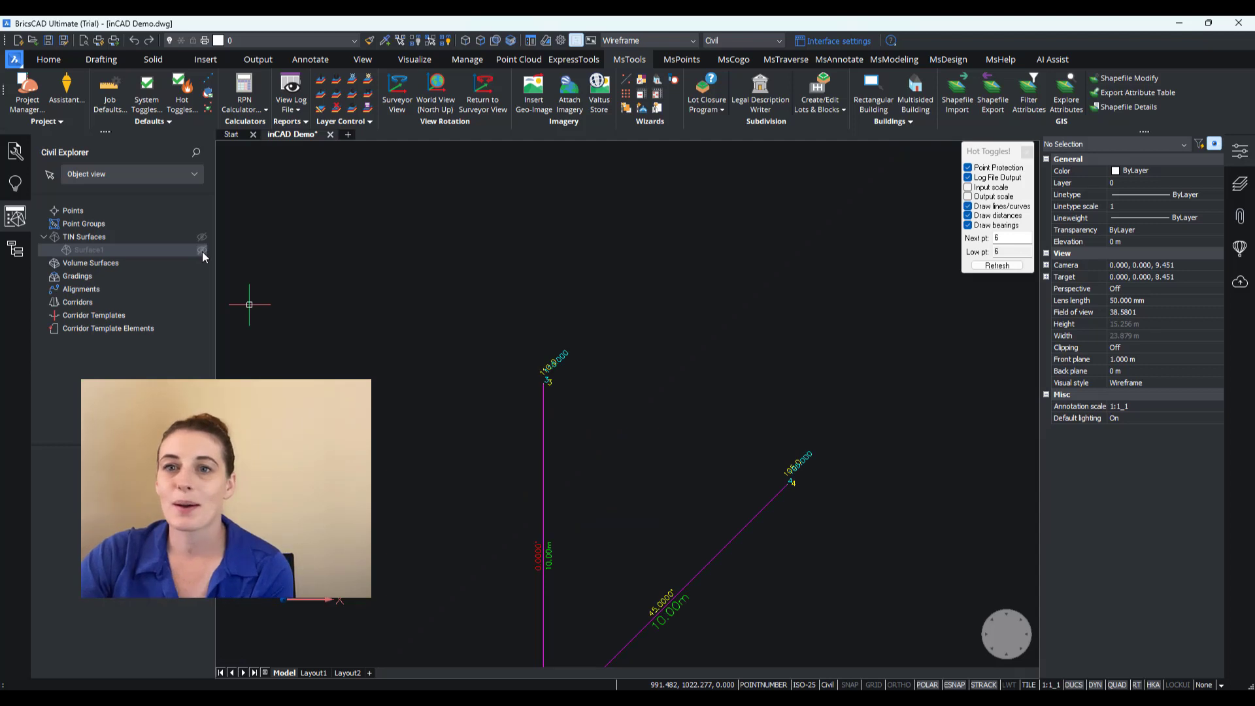
# Step: Make Surface1 visible and zoom out to frame the whole TIN across the traverse points
pyautogui.click(202, 251)
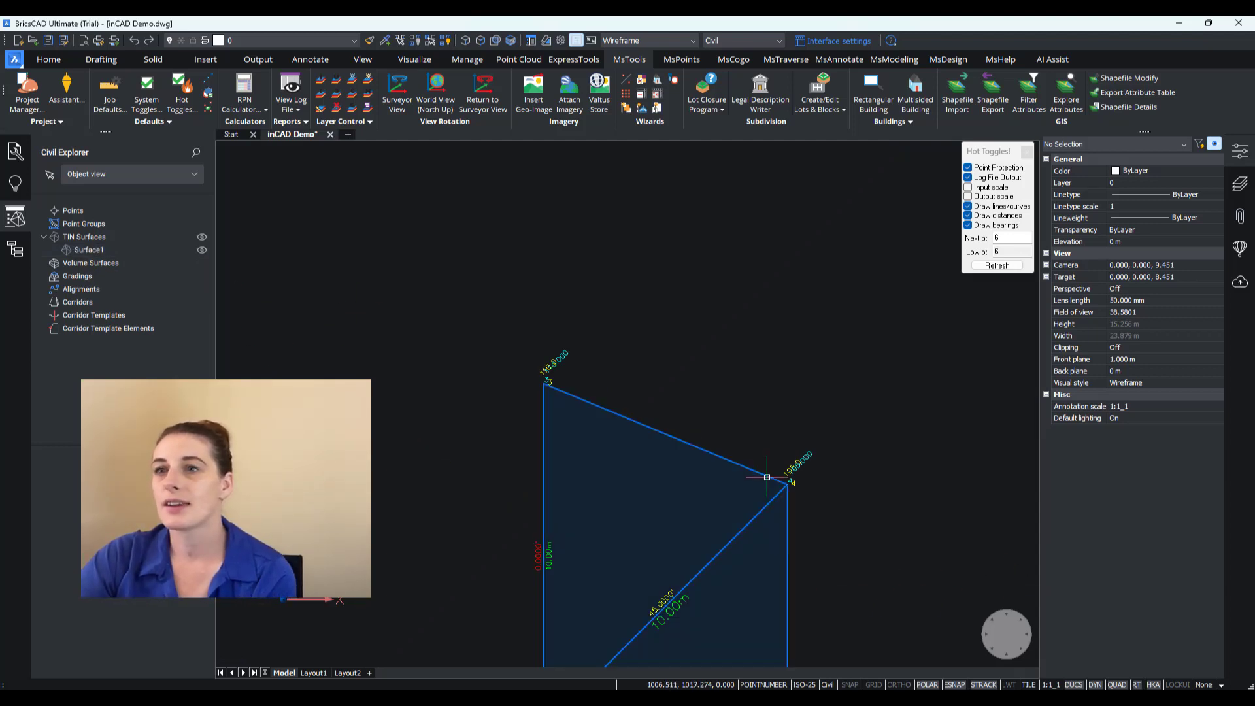
pyautogui.moveTo(770, 482); pyautogui.dragTo(714, 289, button='middle')
pyautogui.scroll(-2, 715, 248)
pyautogui.scroll(-2, 716, 248)
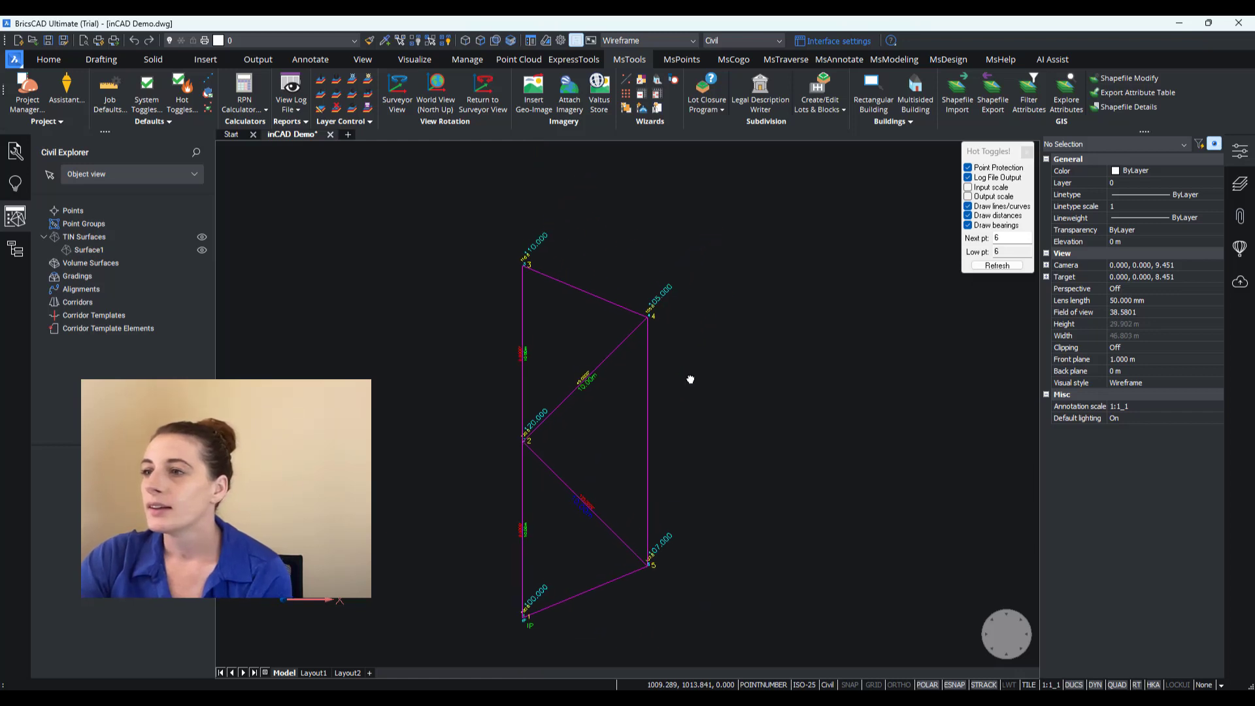
pyautogui.moveTo(681, 501); pyautogui.dragTo(708, 448, button='middle')
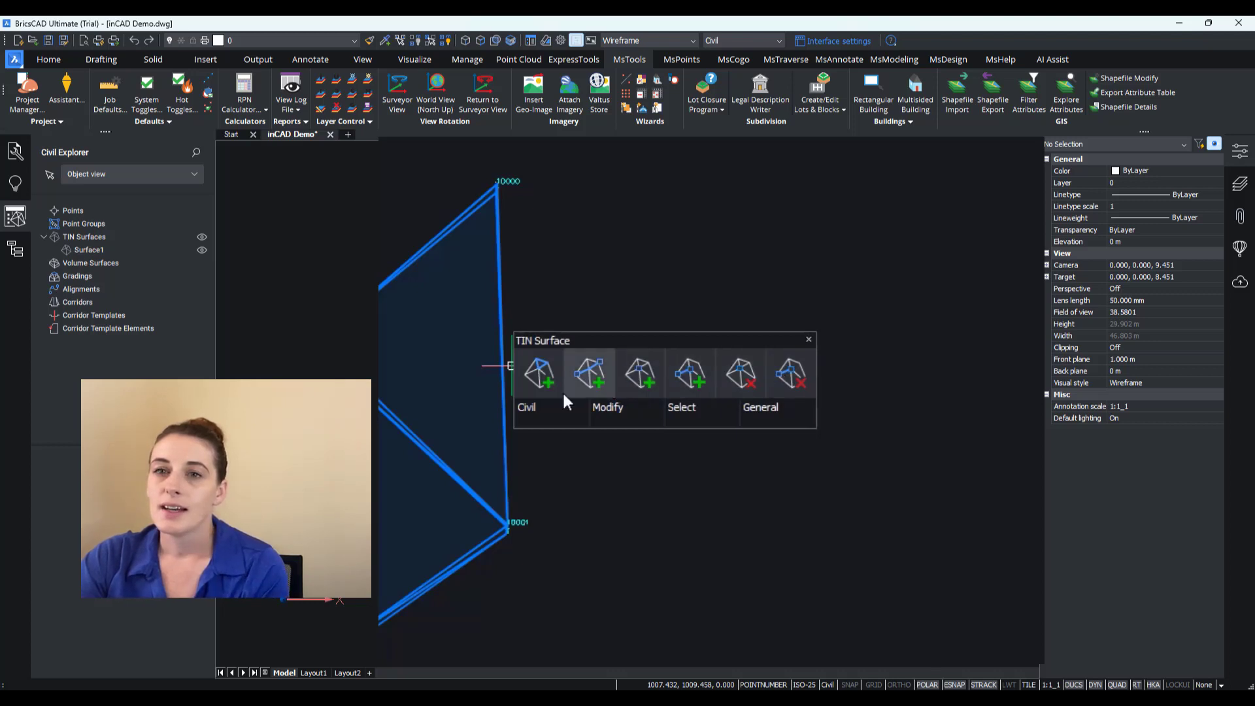
pyautogui.moveTo(534, 409)
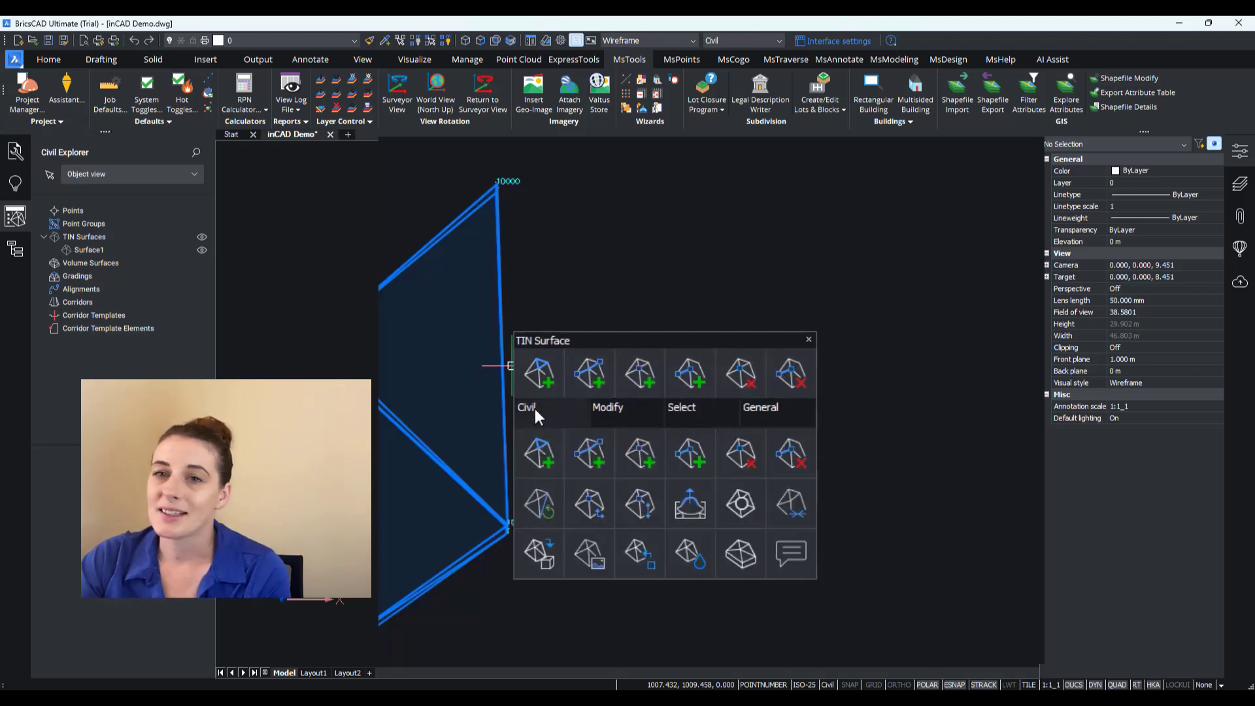